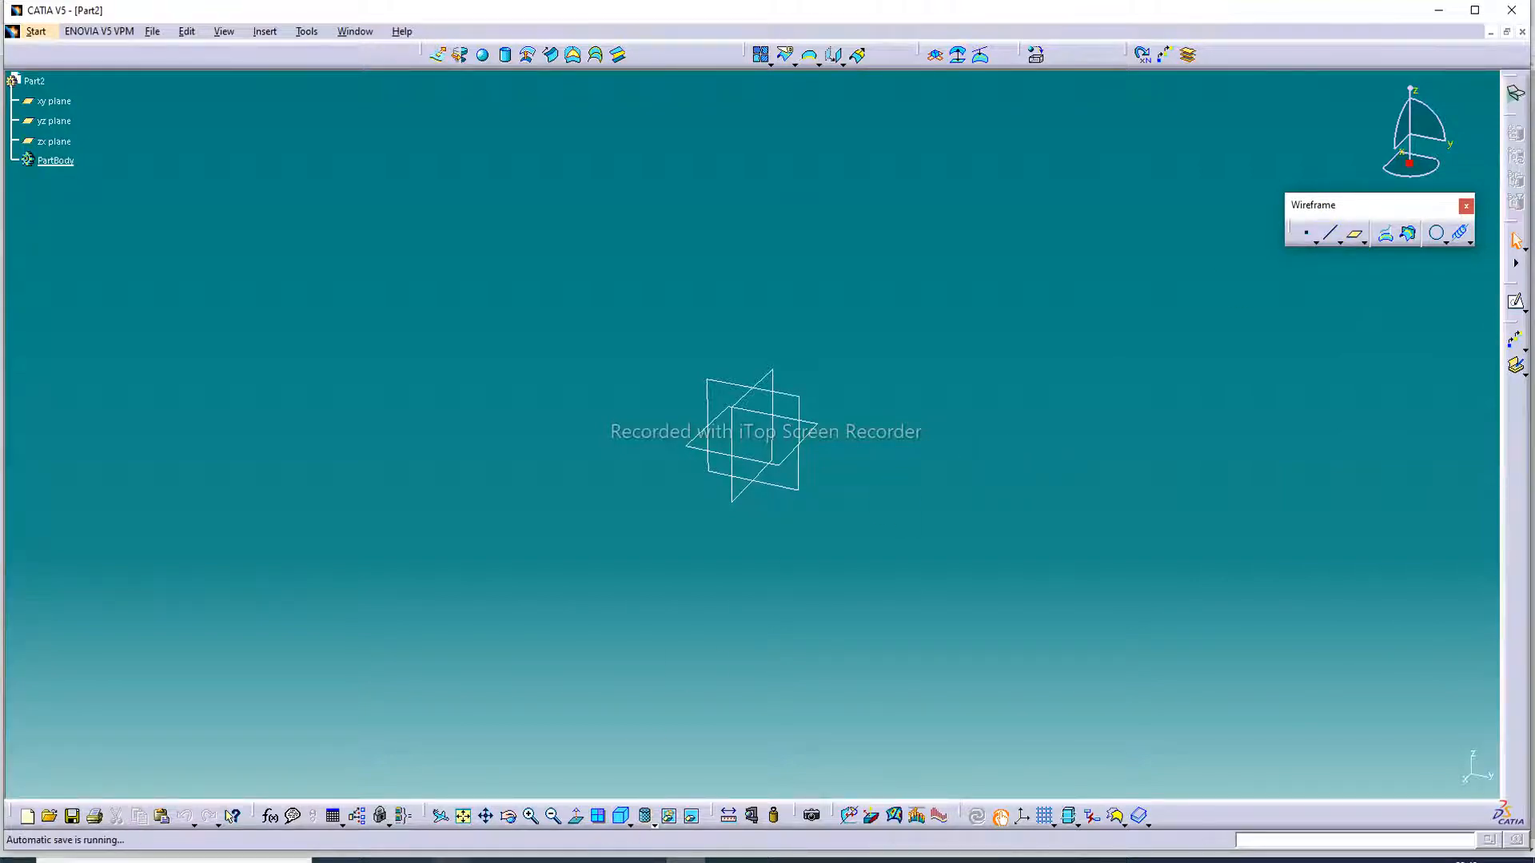
click(449, 859)
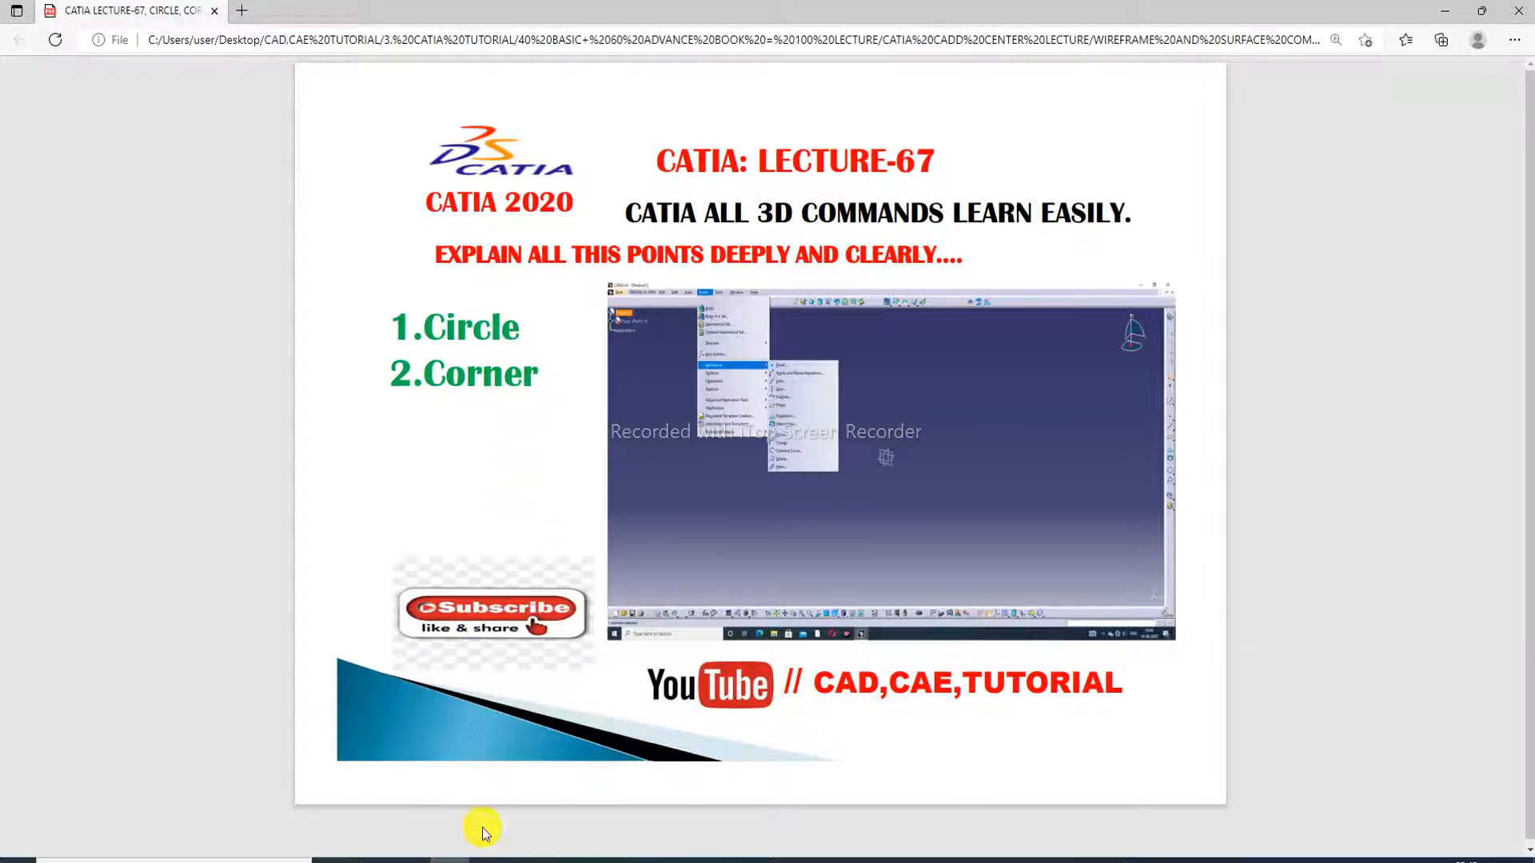
click(449, 860)
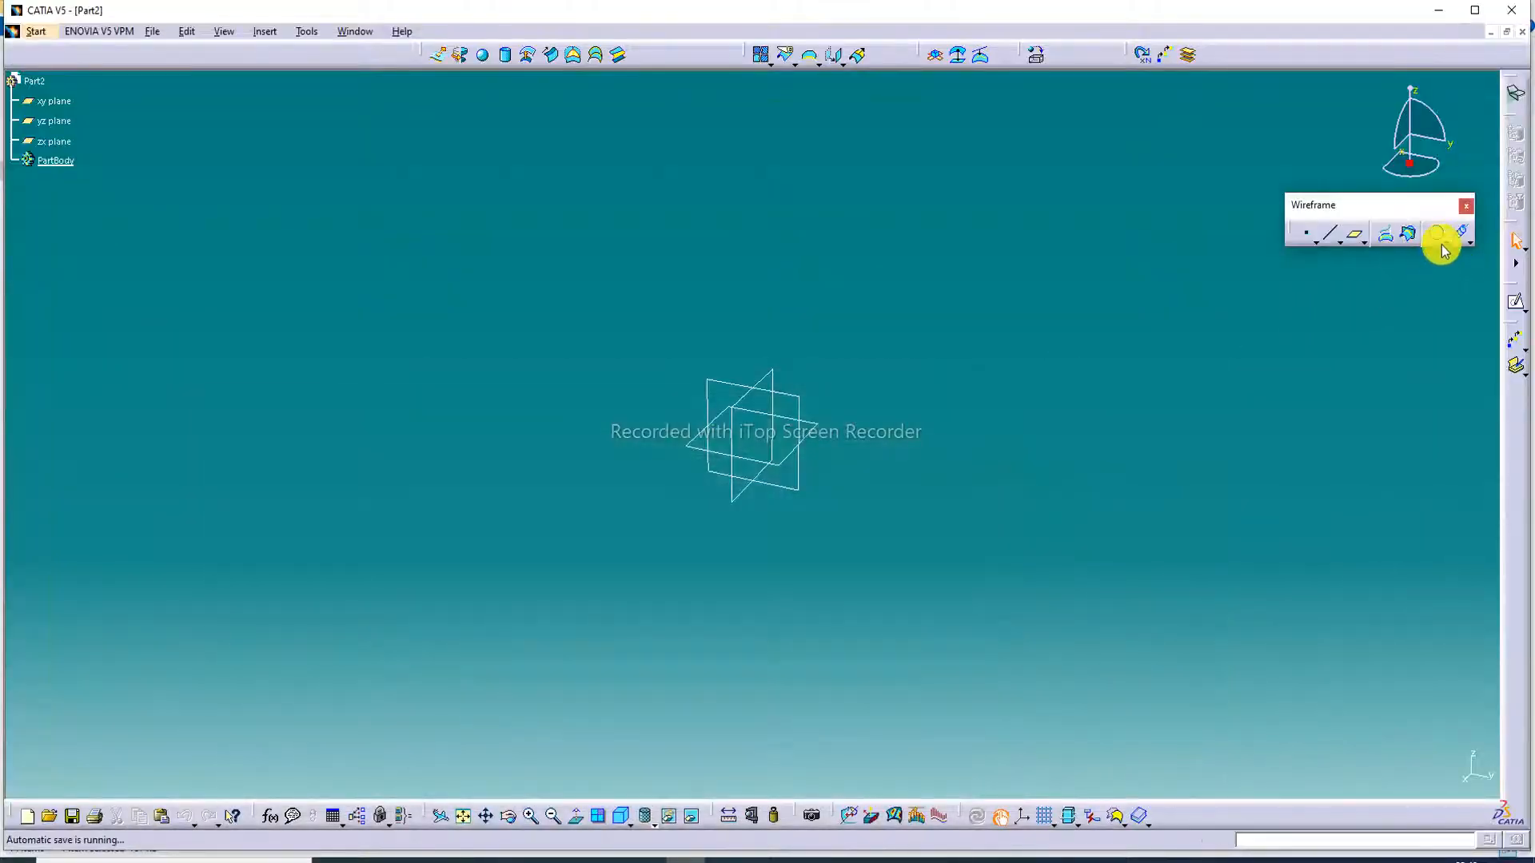
Detach the circle and corner tools from the Wireframe toolbar as a separate floating toolbar.
click(1446, 242)
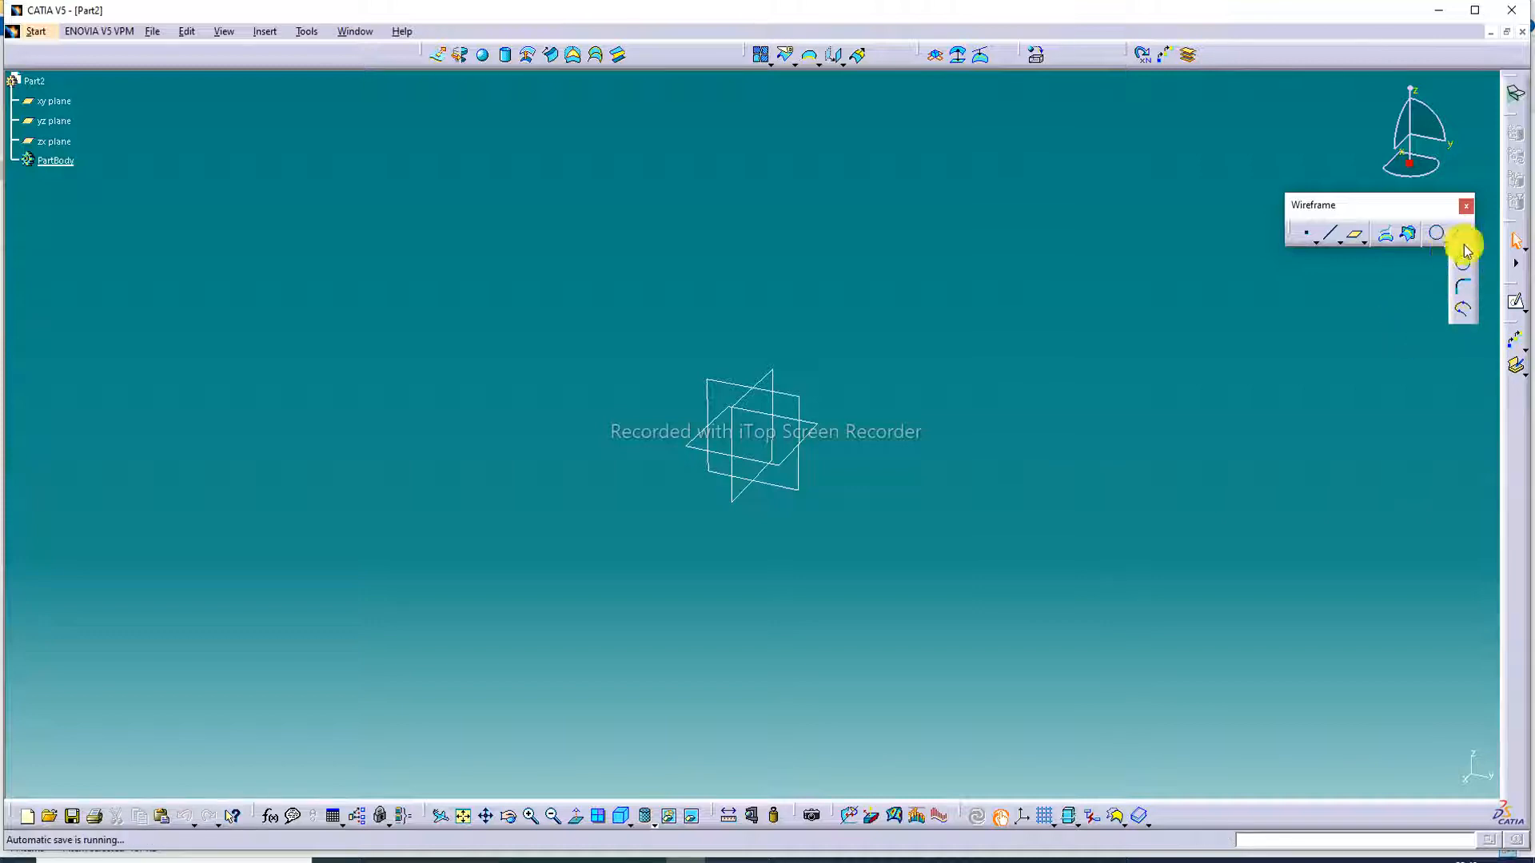
drag(1460, 258, 1410, 355)
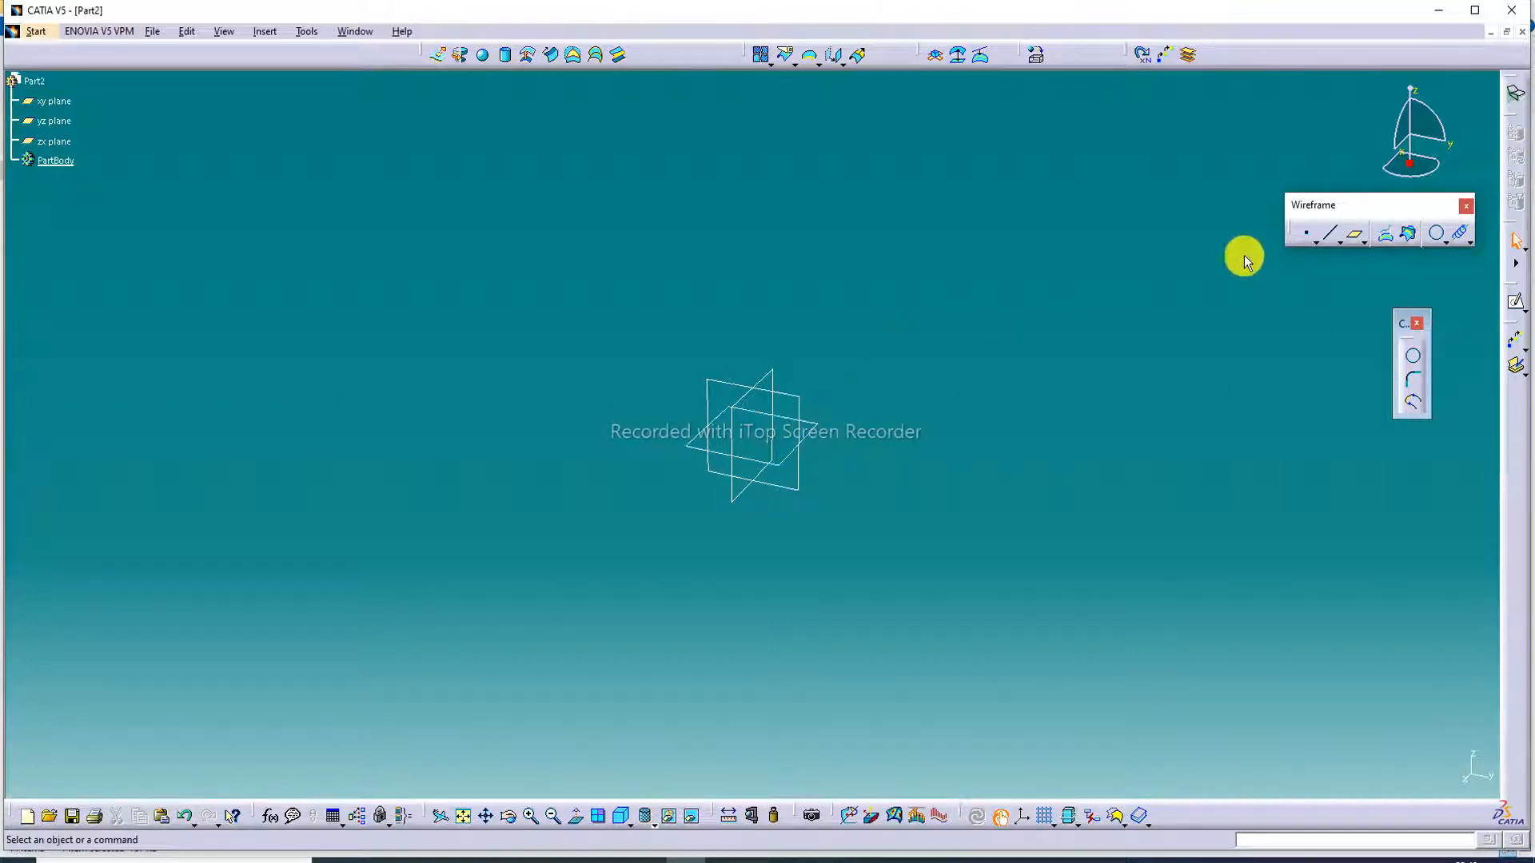
Place six points freehand with the On plane type, spread around the reference planes.
click(1308, 234)
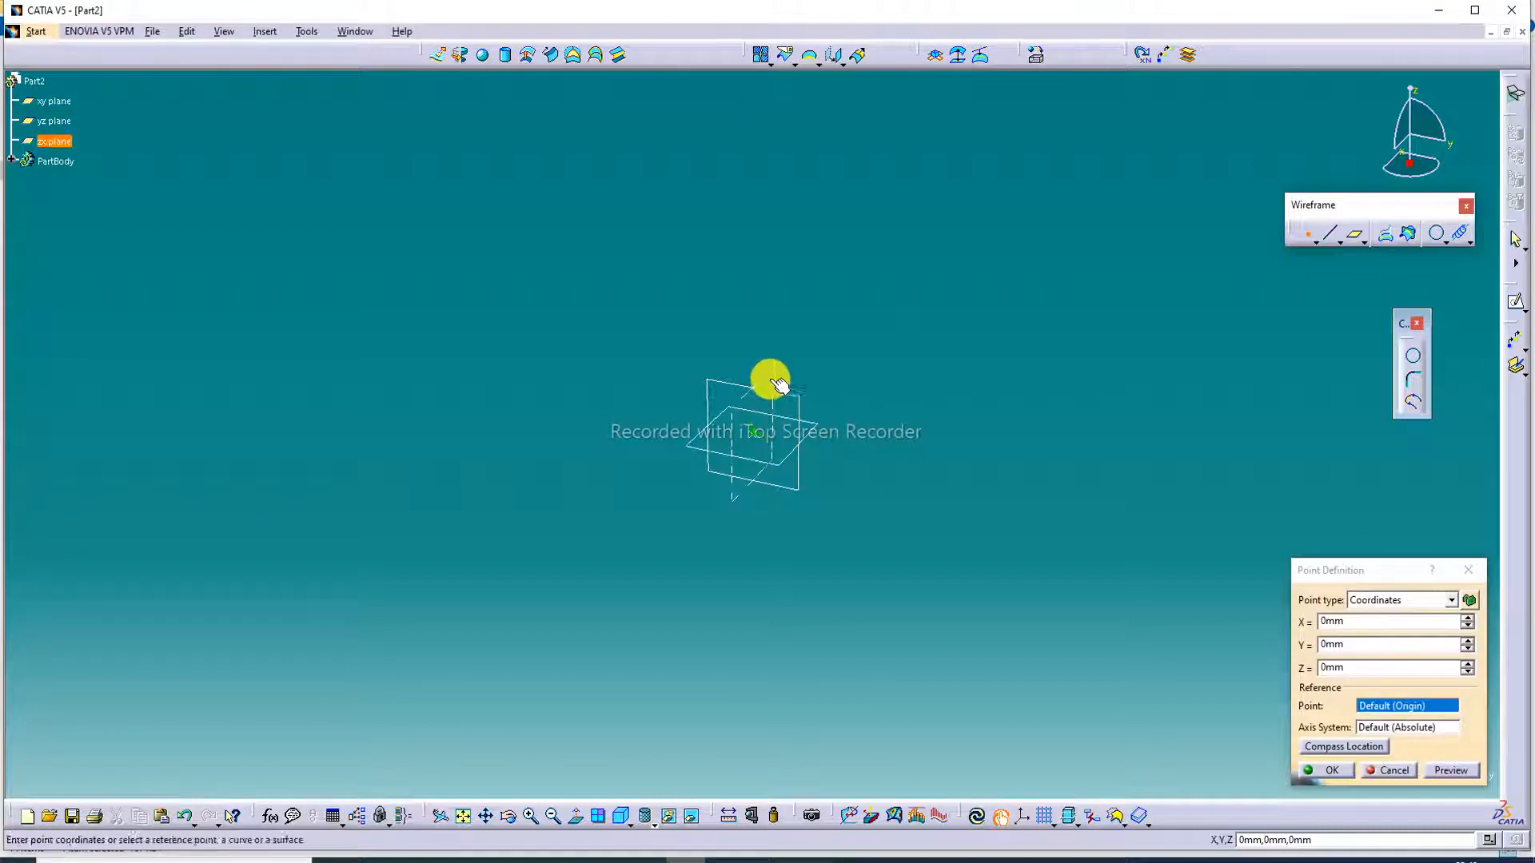
click(817, 299)
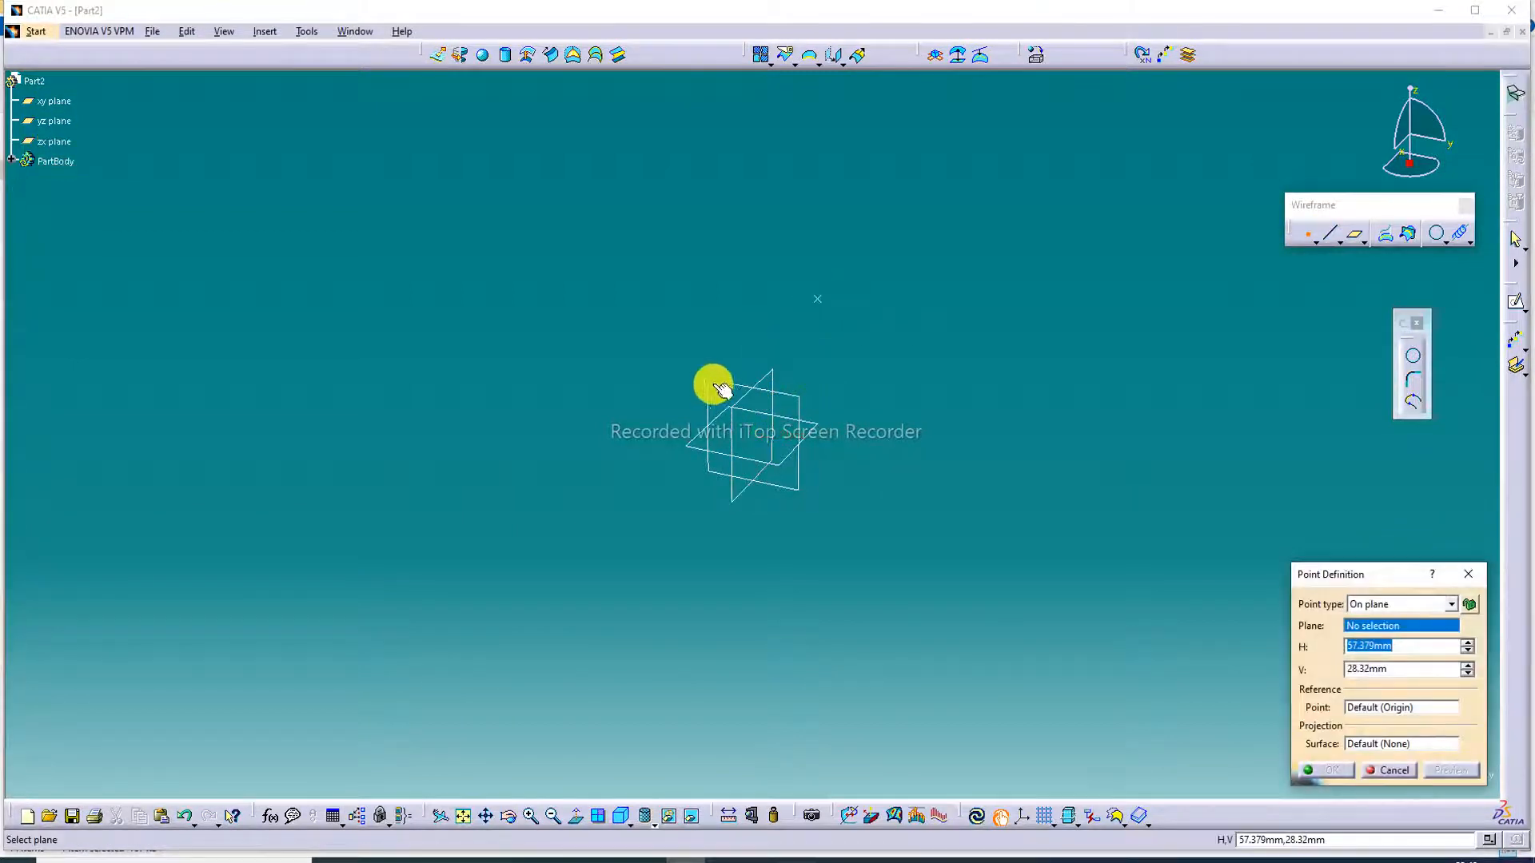
click(645, 321)
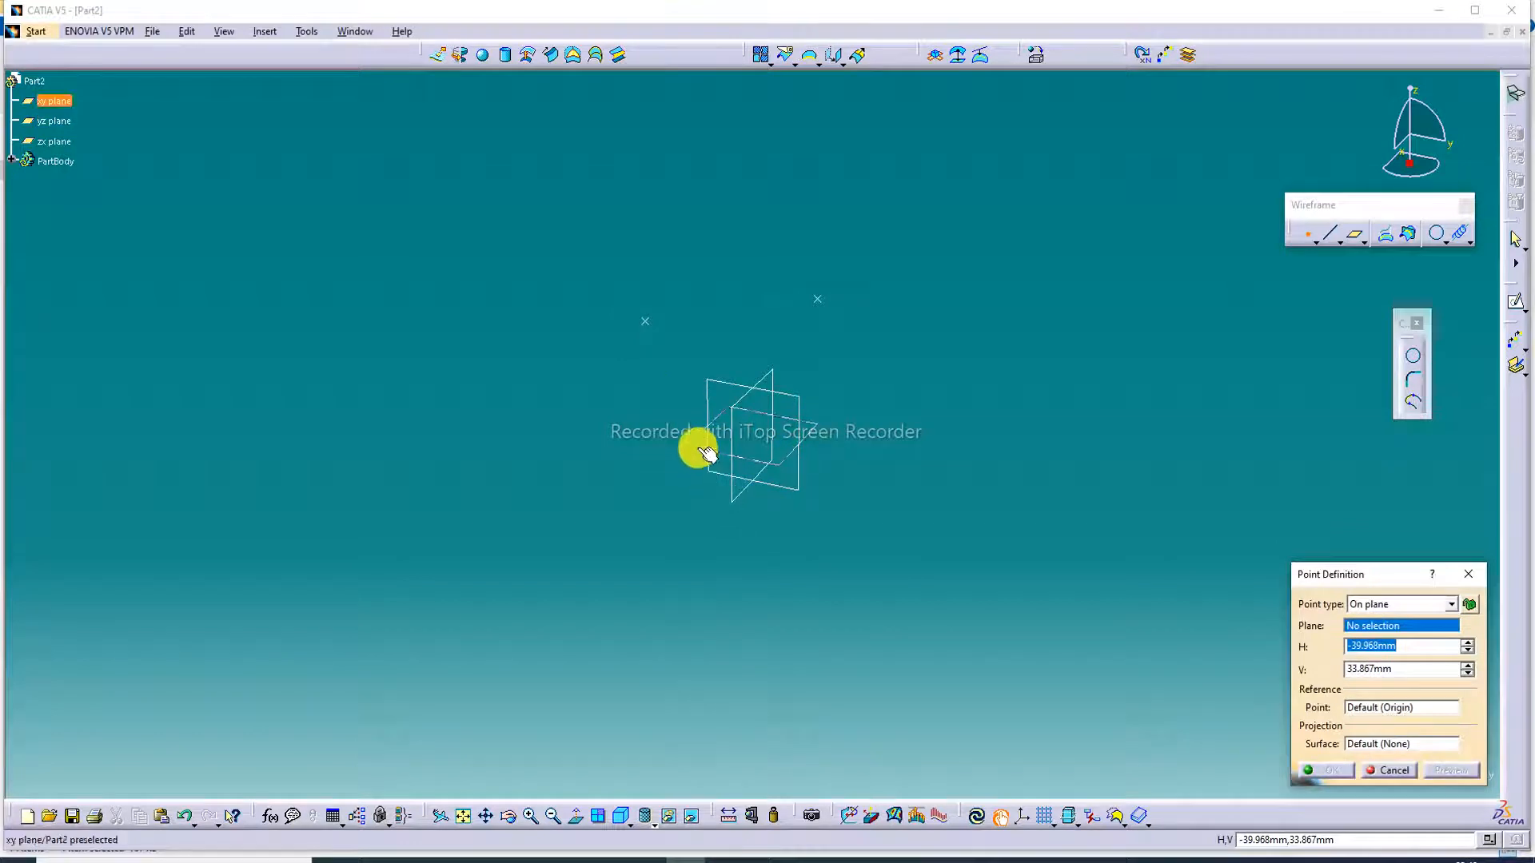
click(641, 490)
click(740, 560)
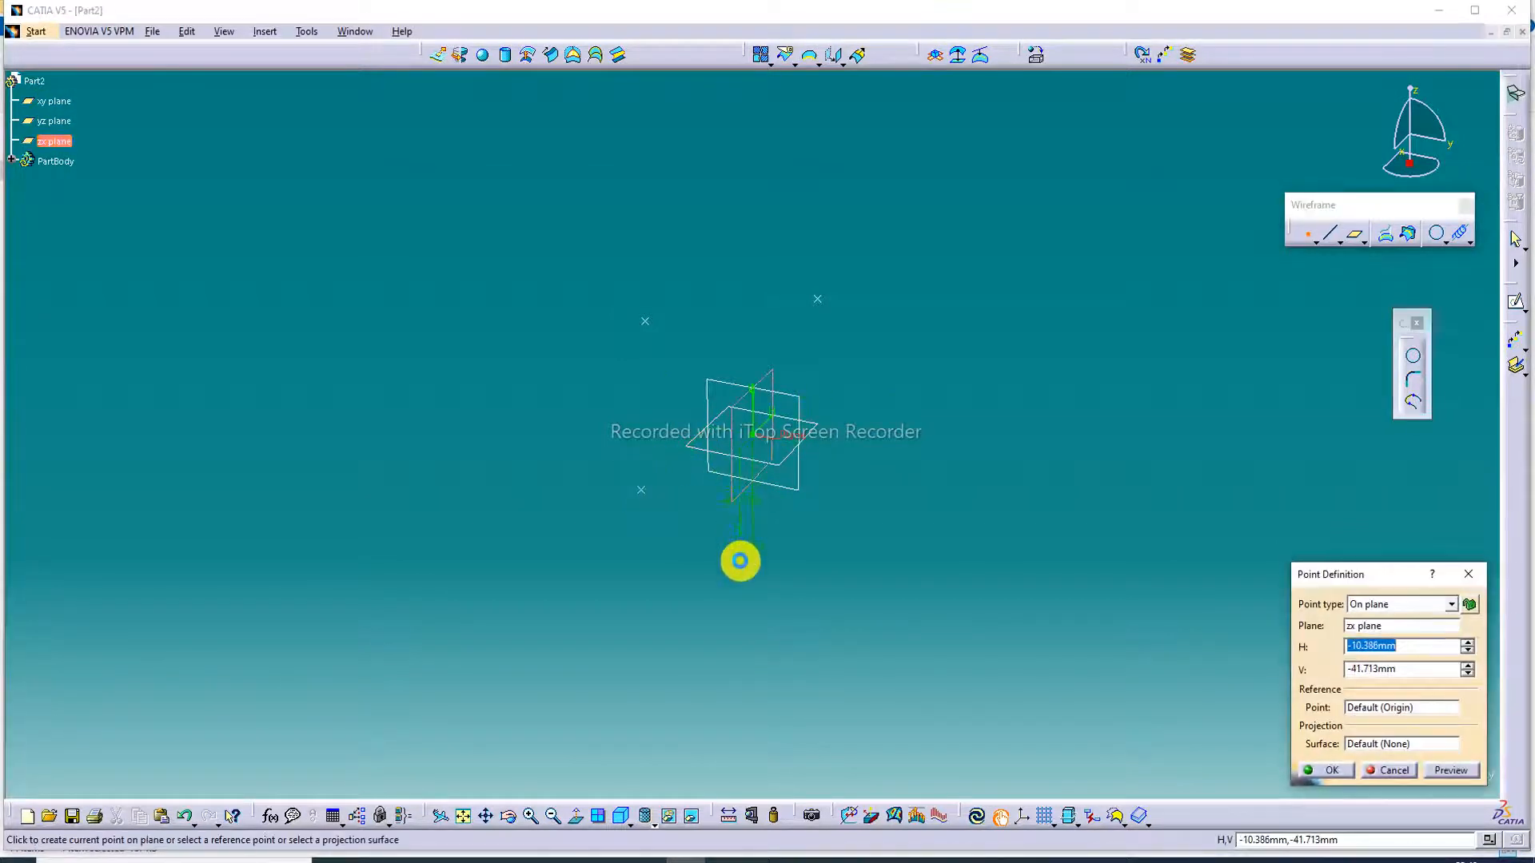
click(857, 518)
click(808, 424)
click(888, 409)
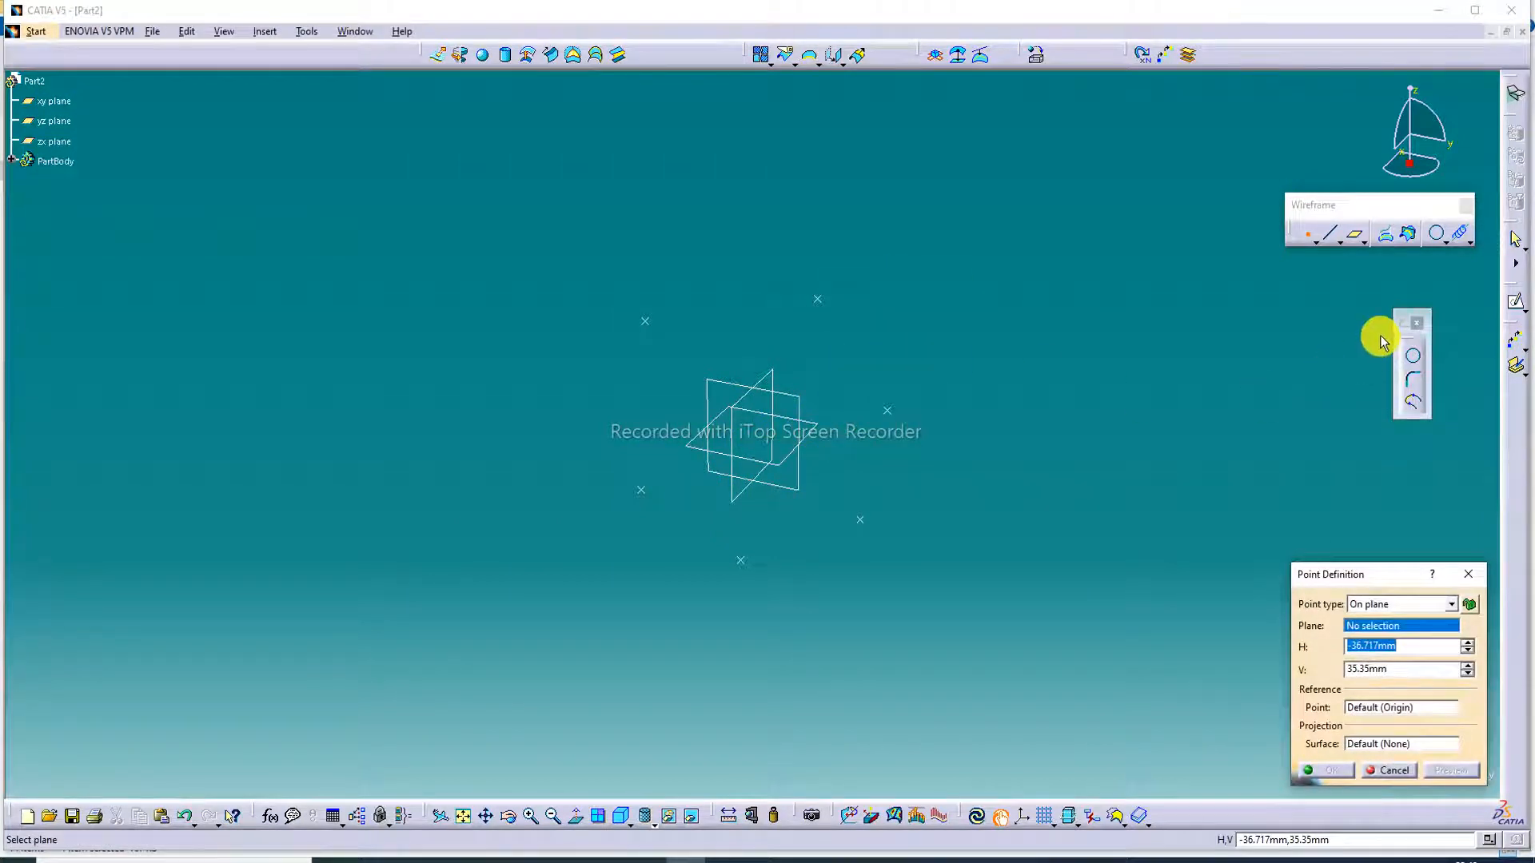
click(1467, 574)
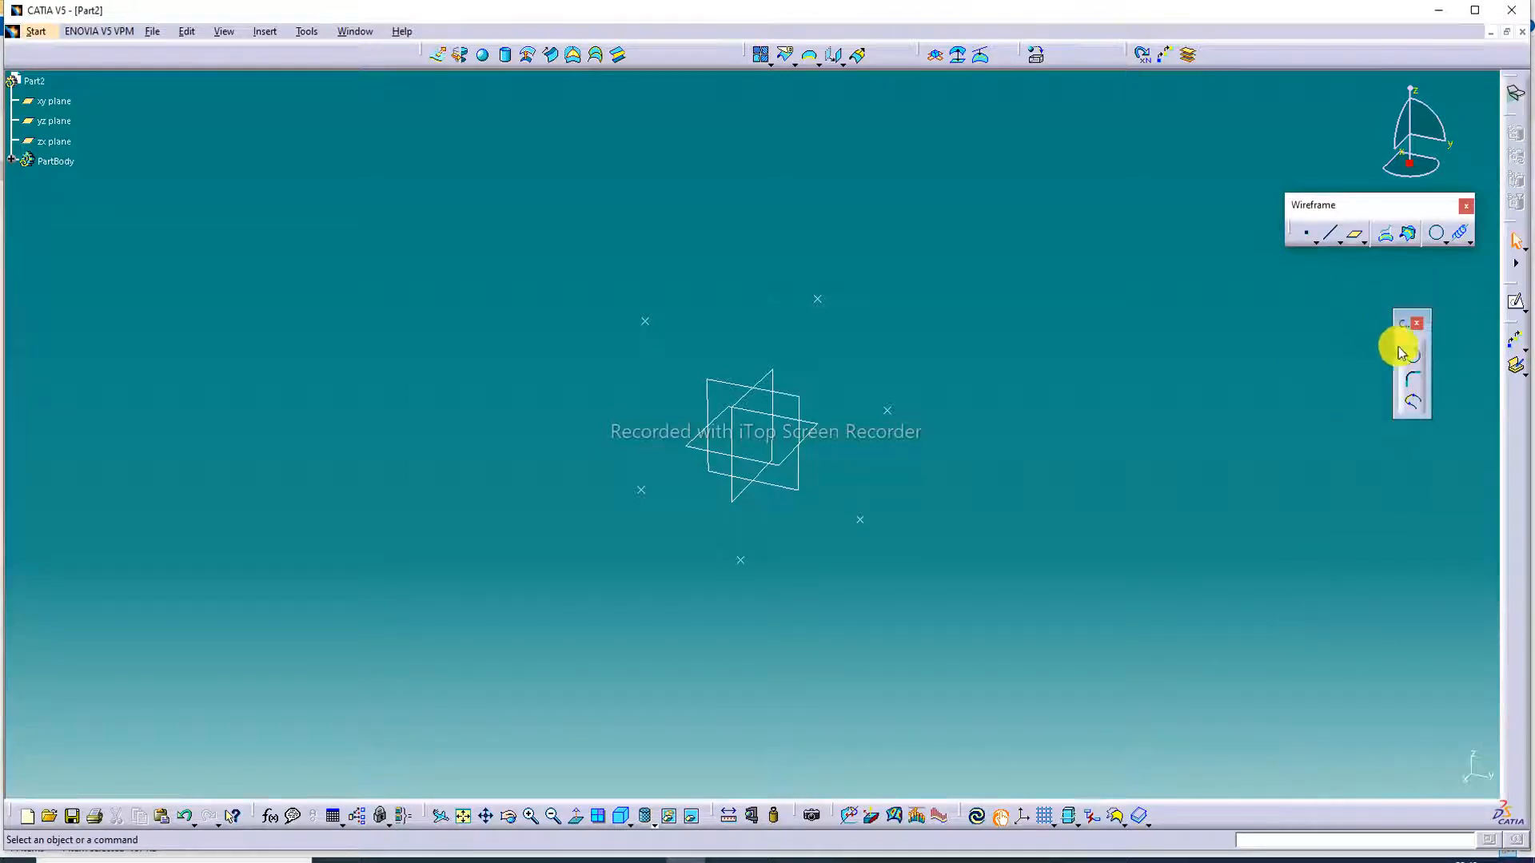
Create a Point-Point line from Point.1 to Point.2 along the upper side of the point layout.
click(1333, 235)
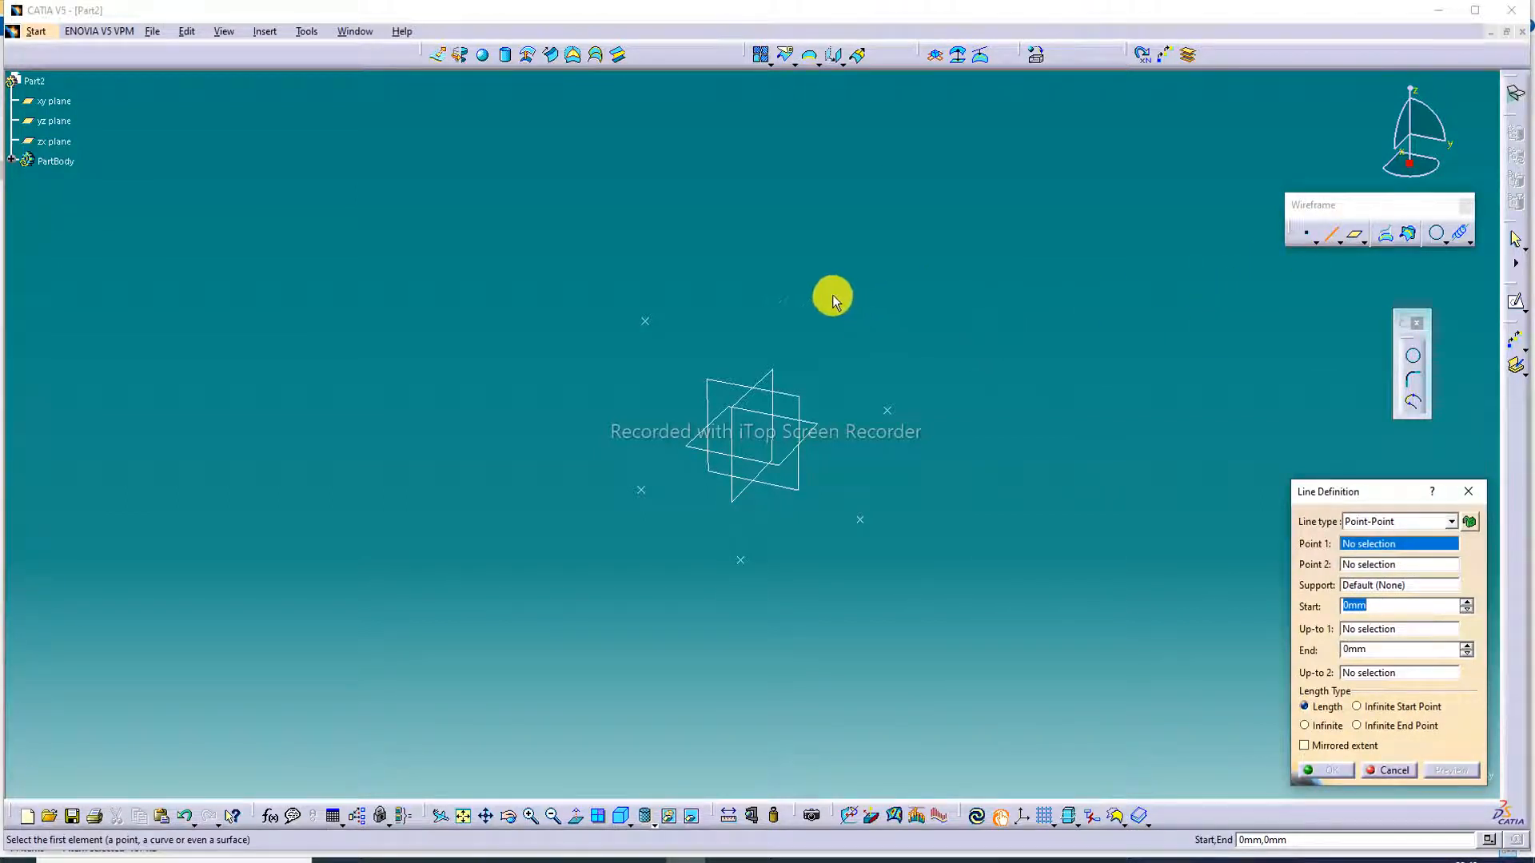
click(819, 298)
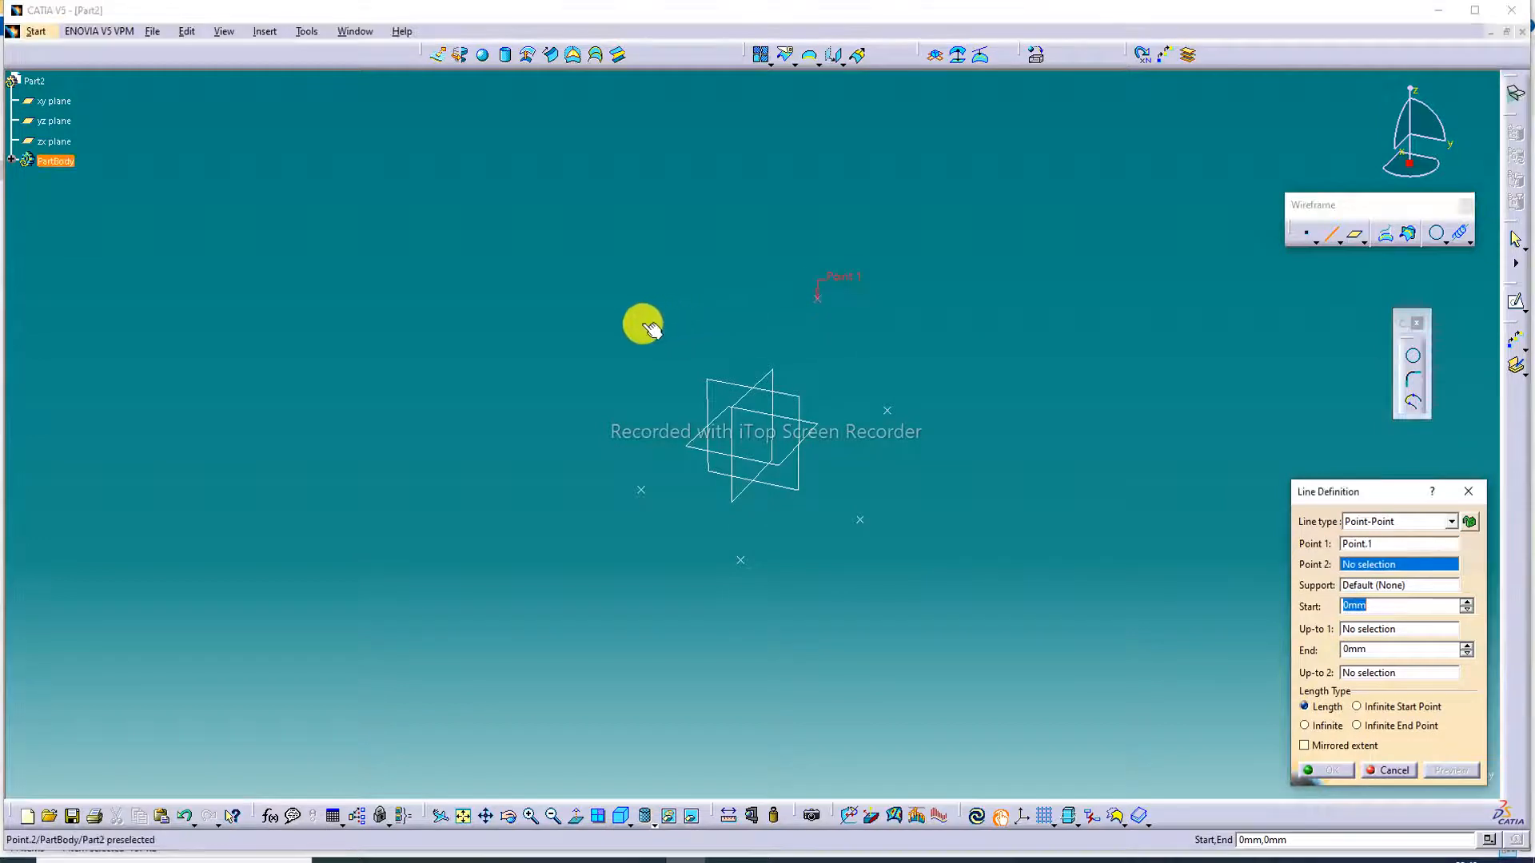
click(643, 321)
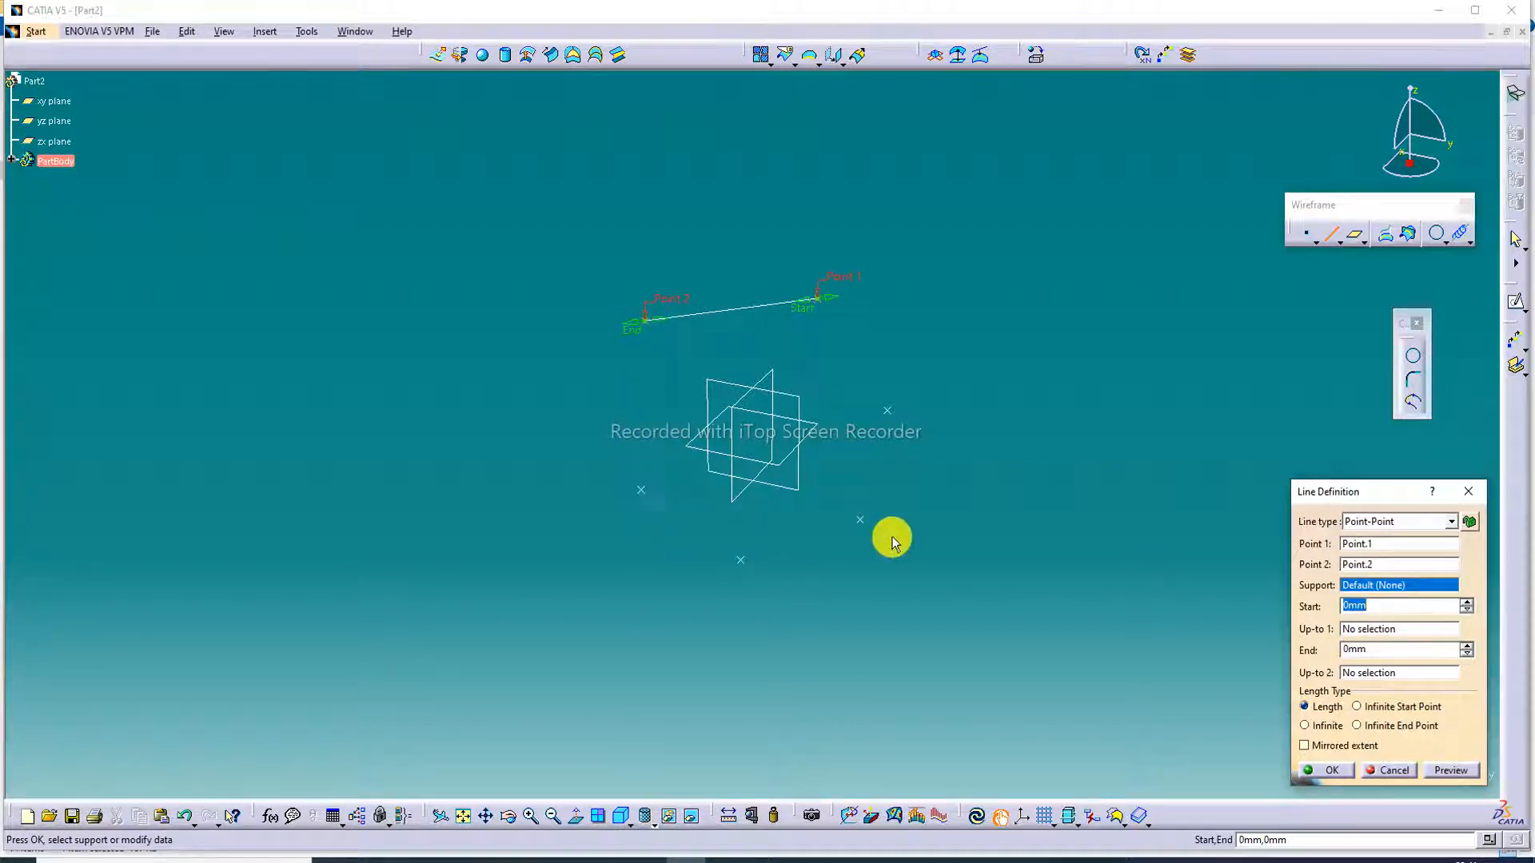
click(1321, 772)
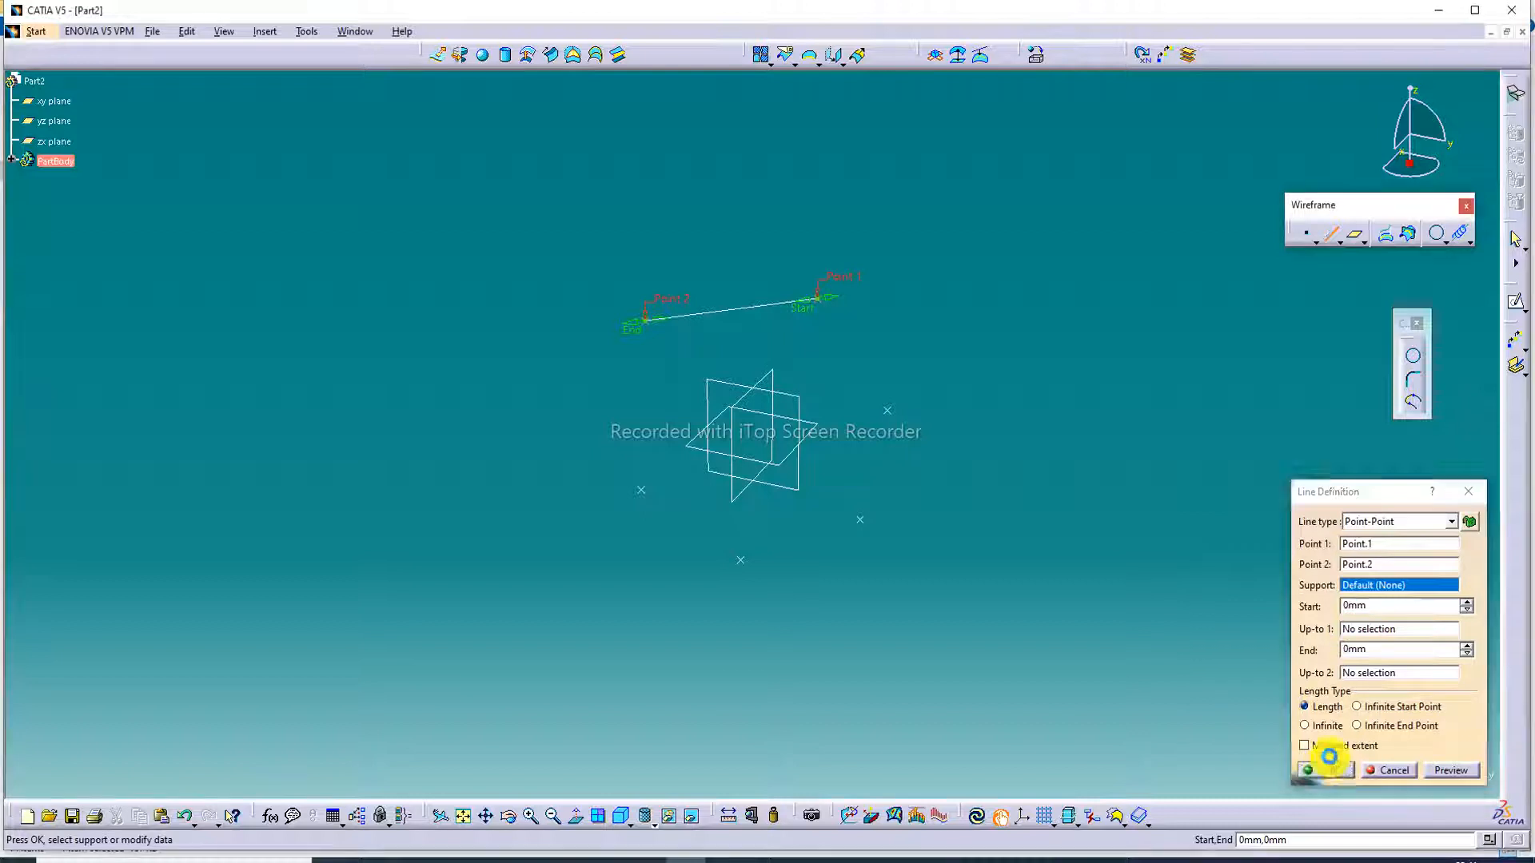
Create a Point-Point line from Point.2 down to Point.3, meeting the first line at Point.2.
click(1330, 232)
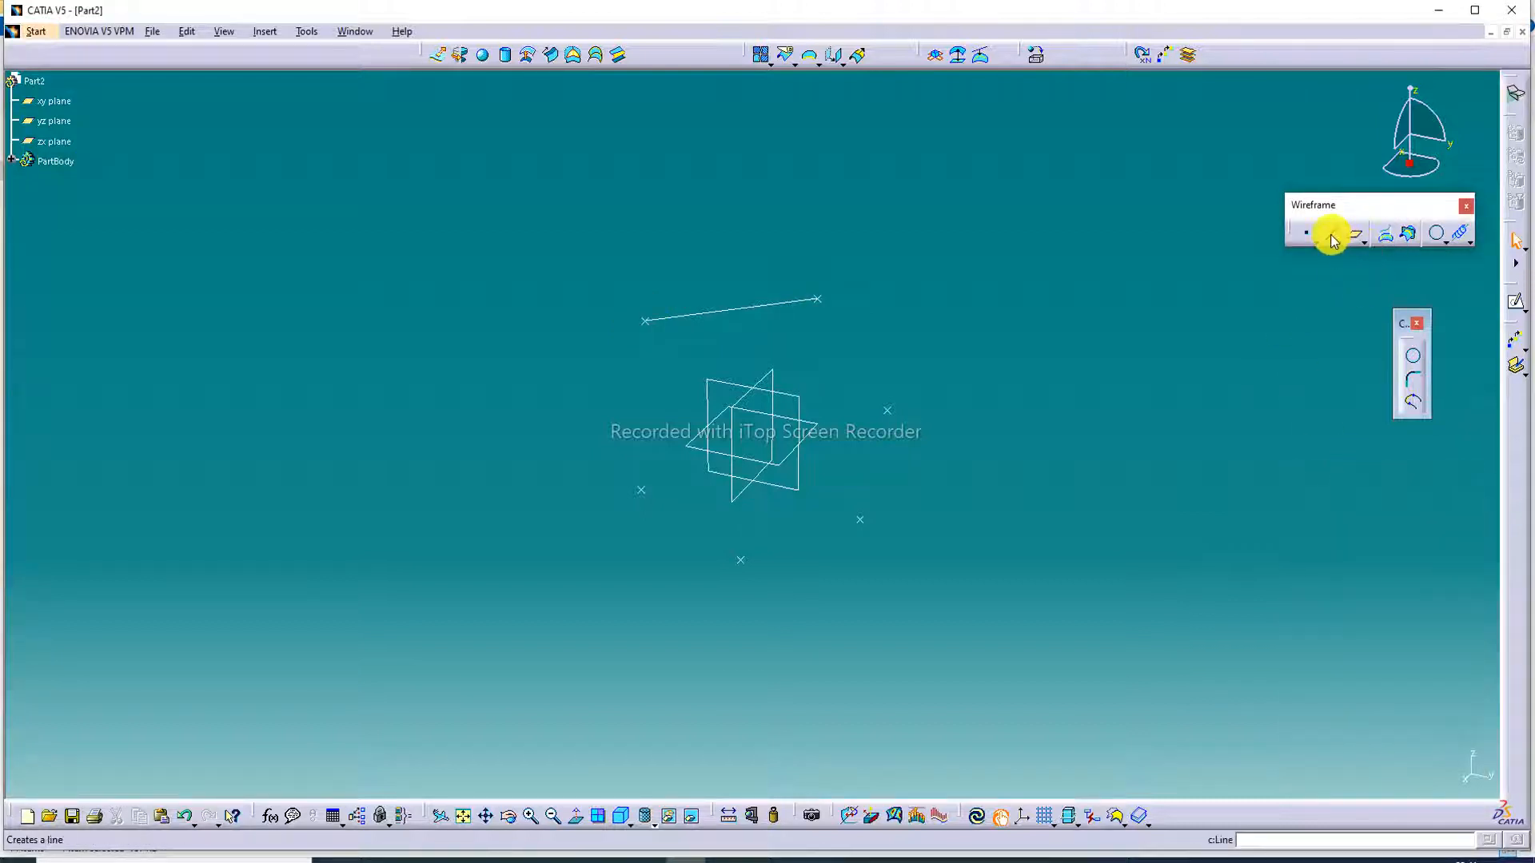
click(642, 322)
click(643, 492)
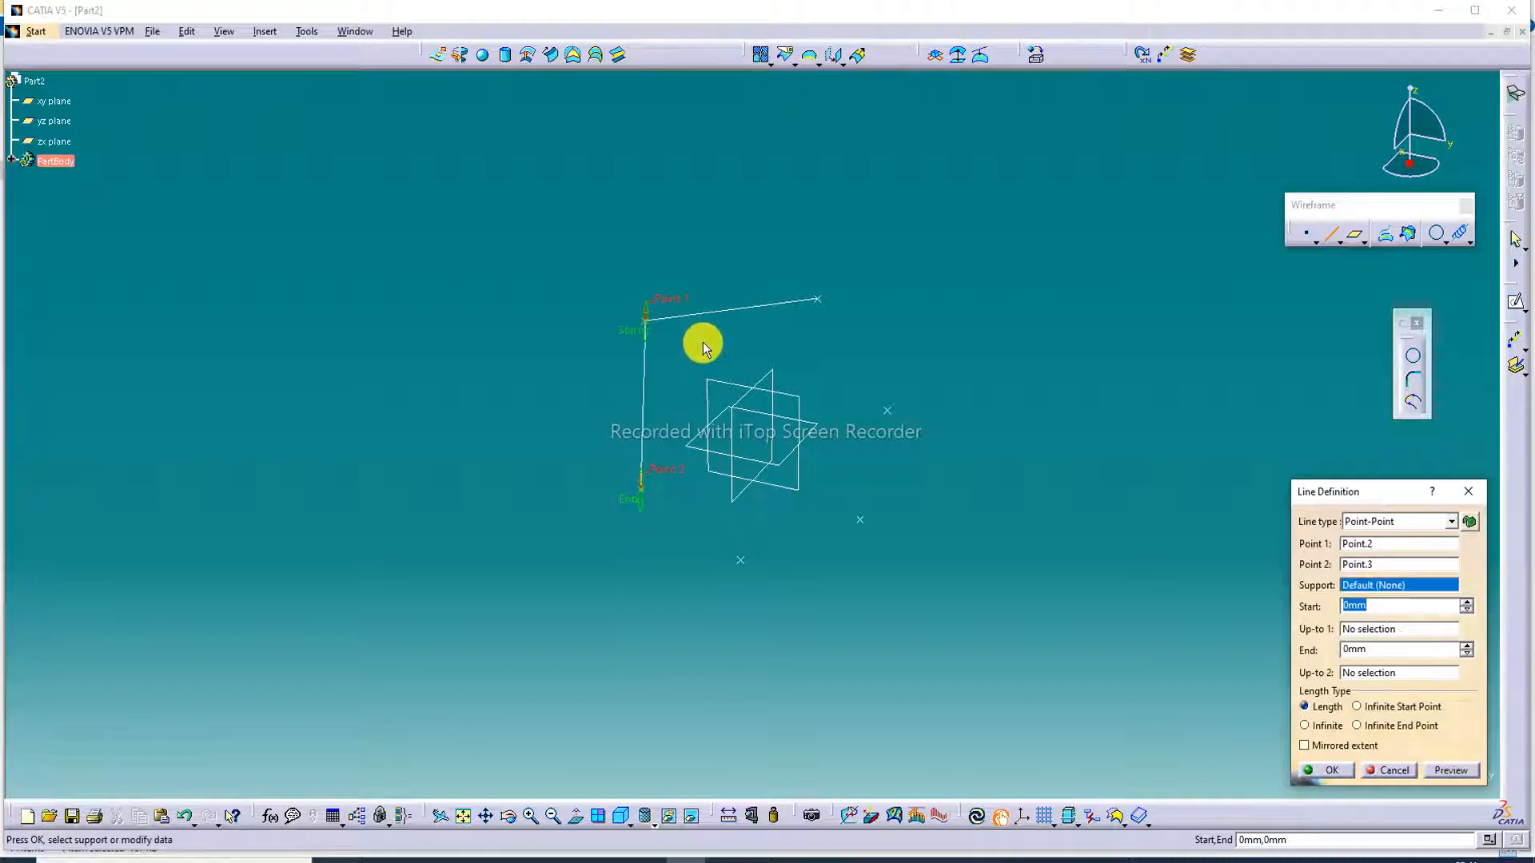
click(1319, 771)
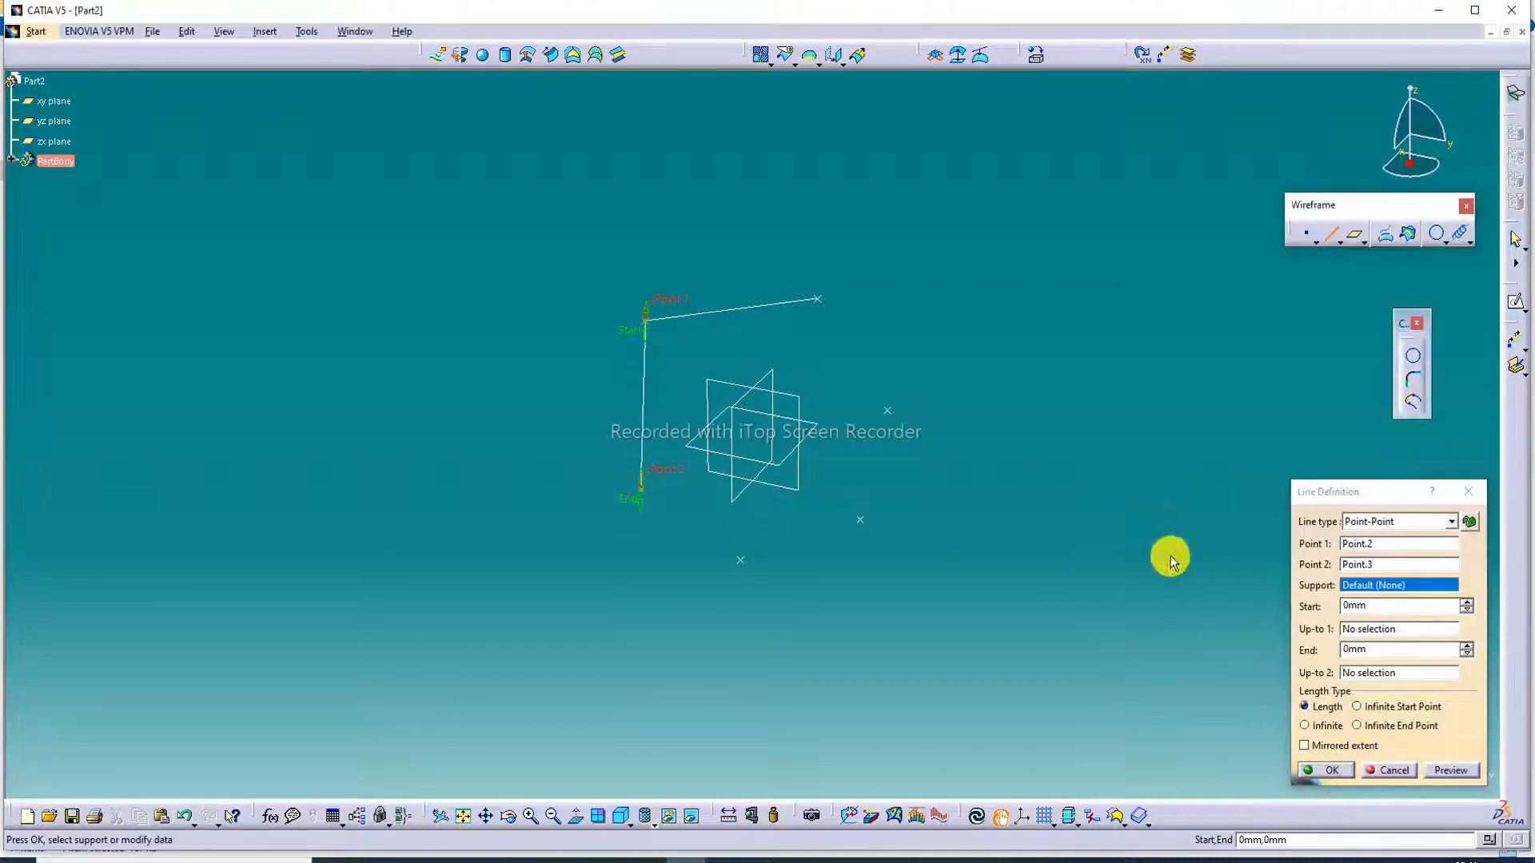
click(1327, 769)
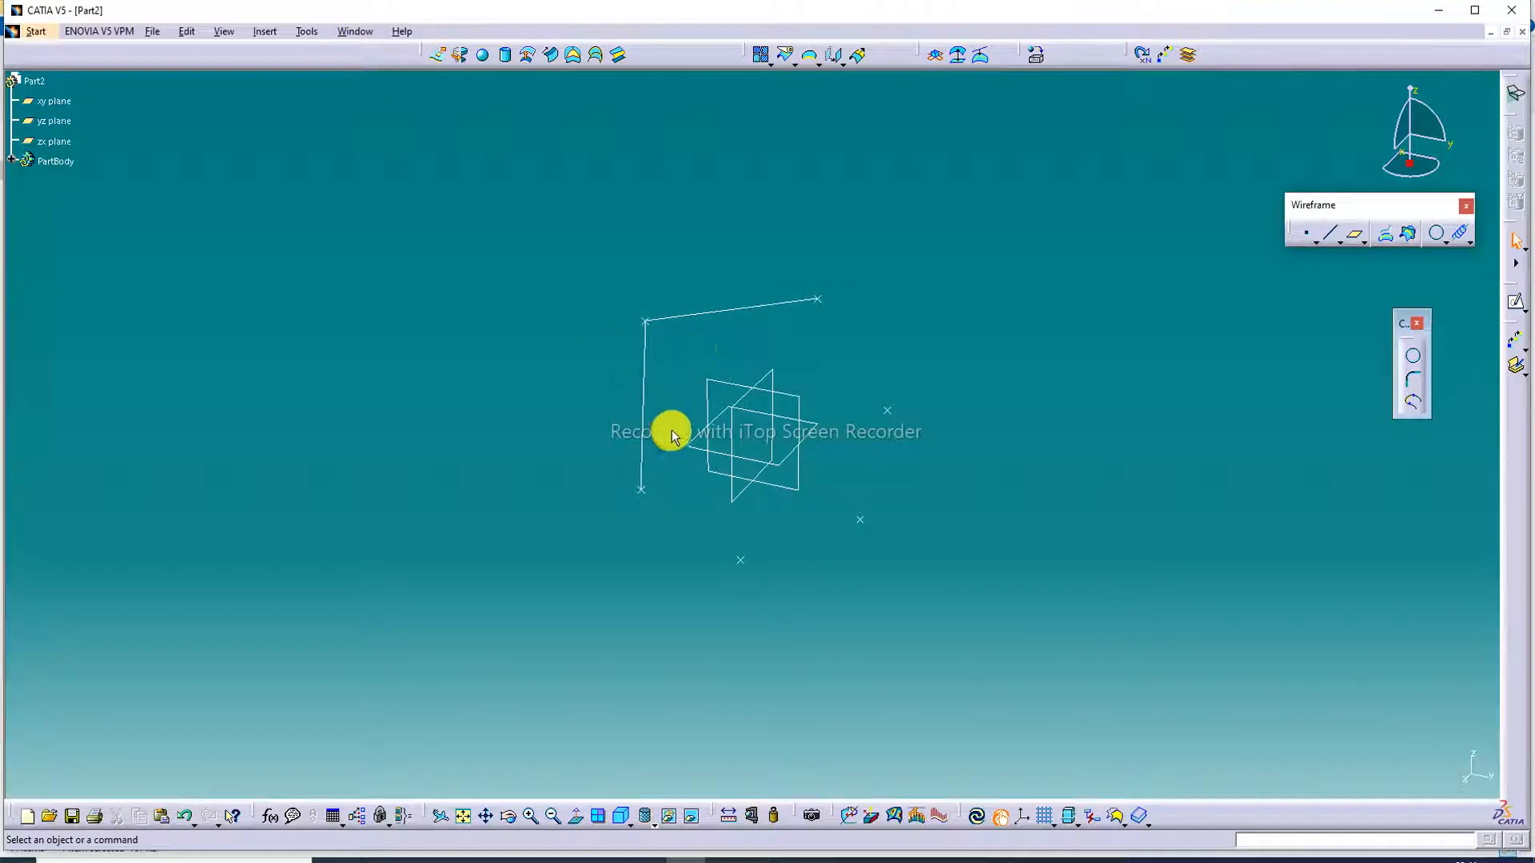
Create a Corner On Support between Line.1 and Line.2 with both elements trimmed and a radius of 8 mm.
click(1413, 382)
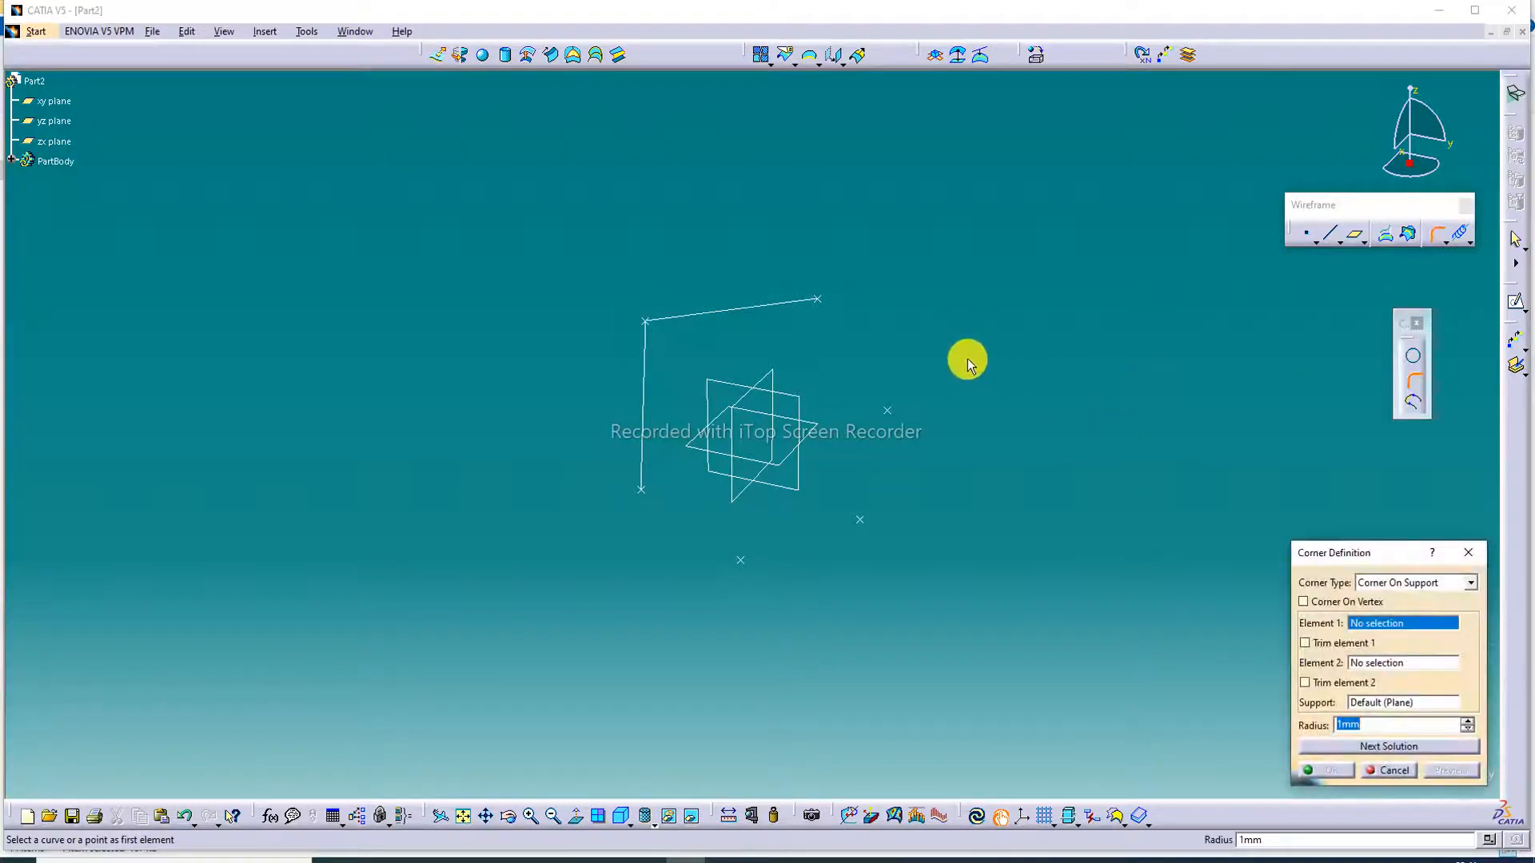
click(737, 311)
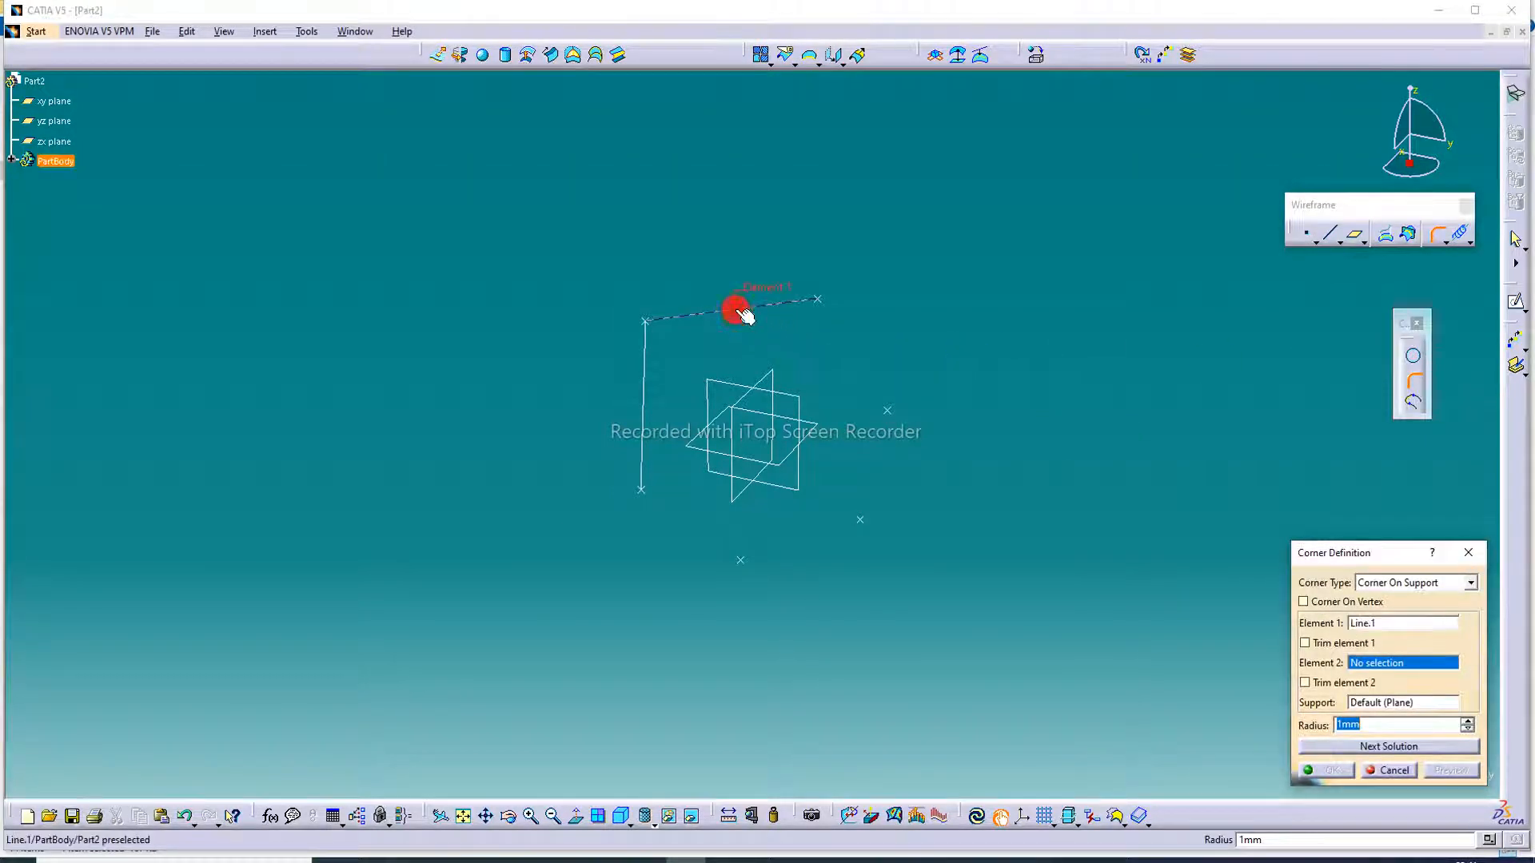
click(652, 374)
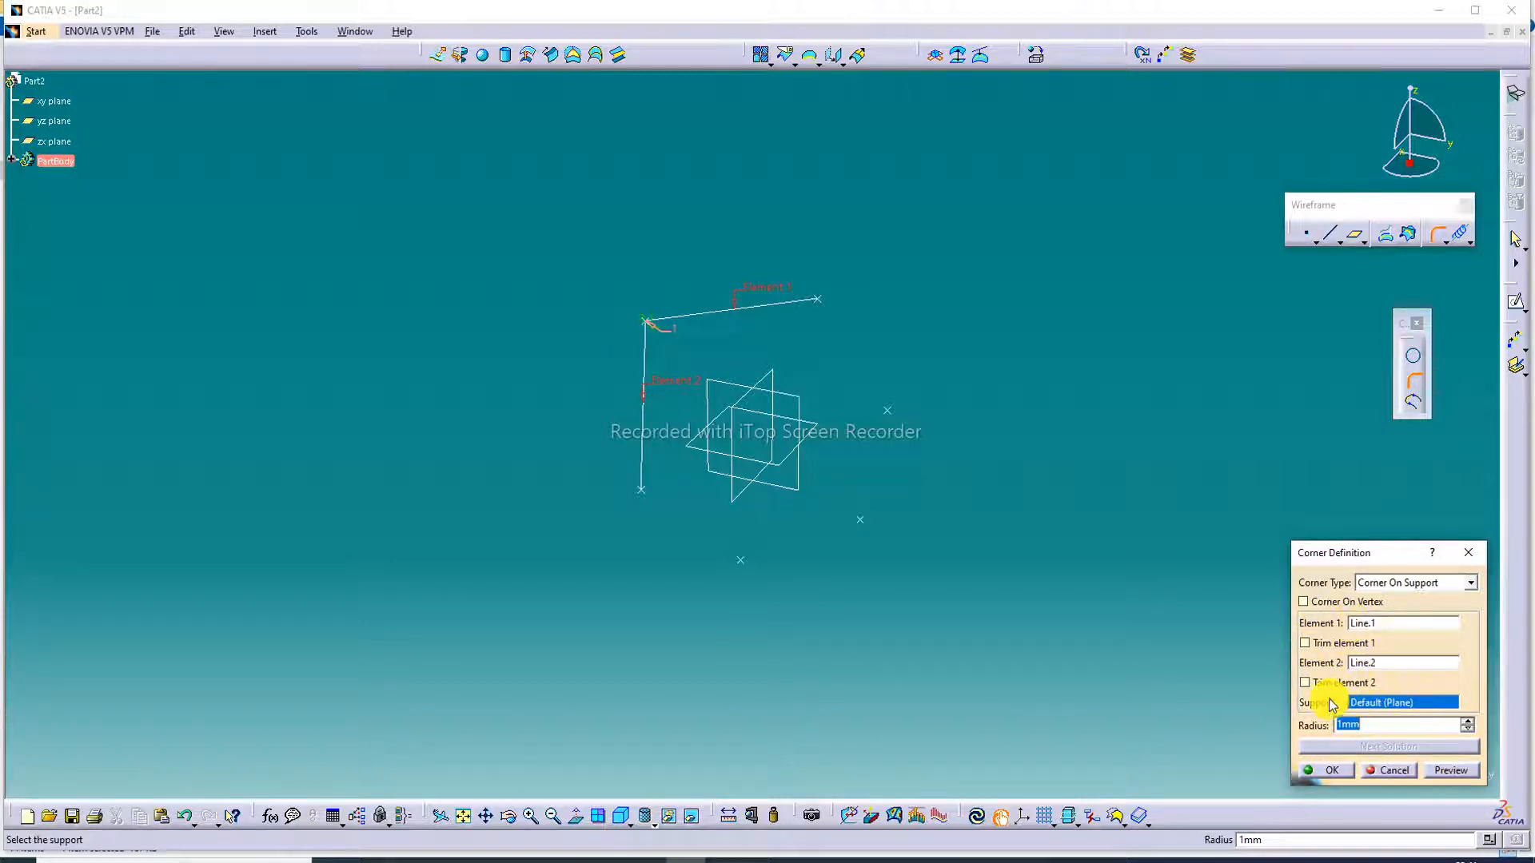
click(1313, 644)
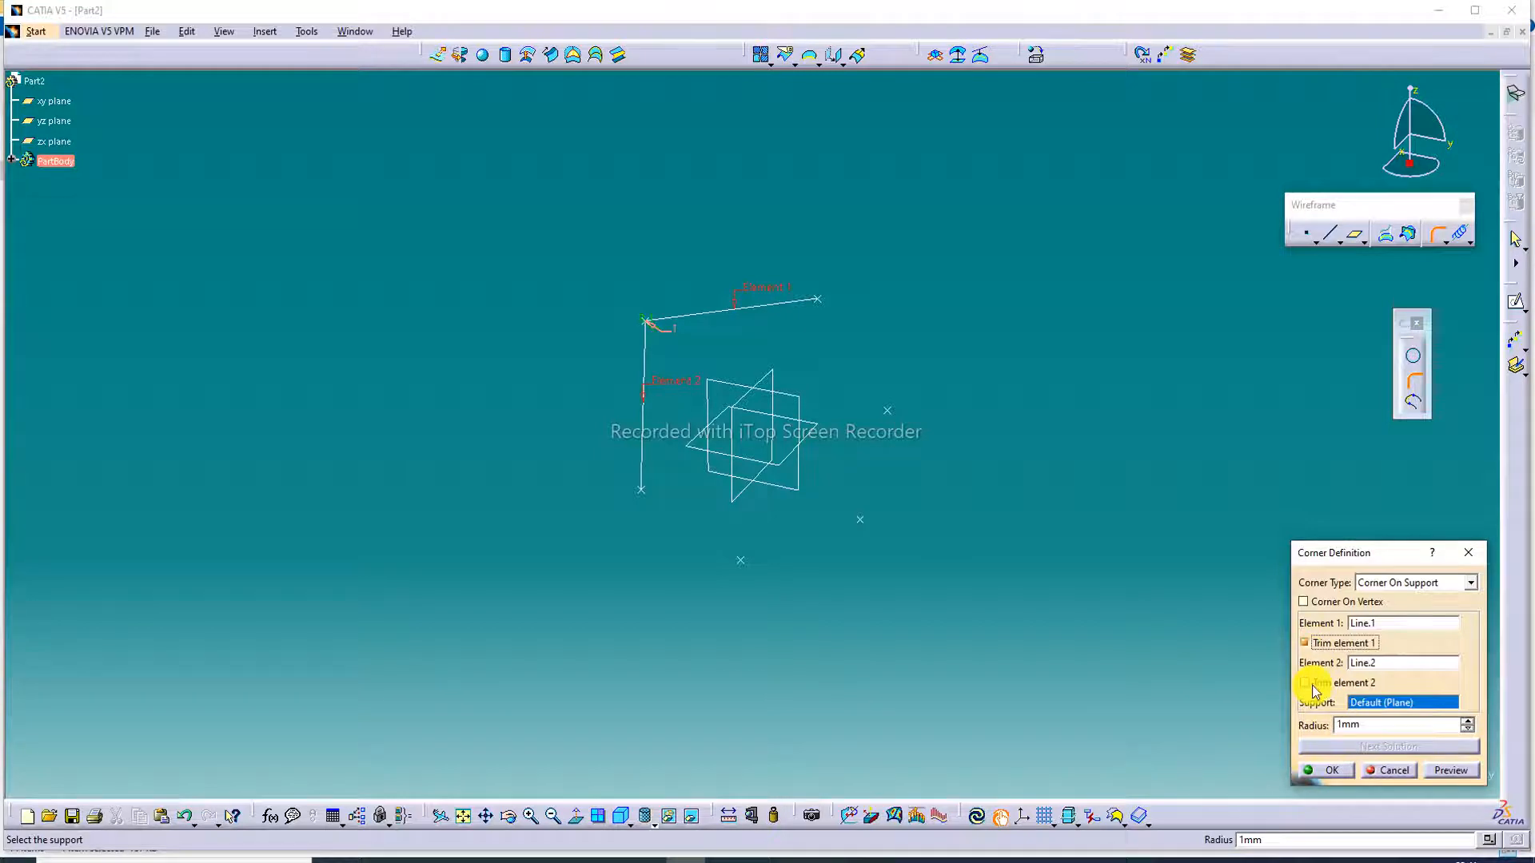
click(1313, 686)
click(1469, 721)
click(1469, 721)
click(1468, 721)
click(1468, 721)
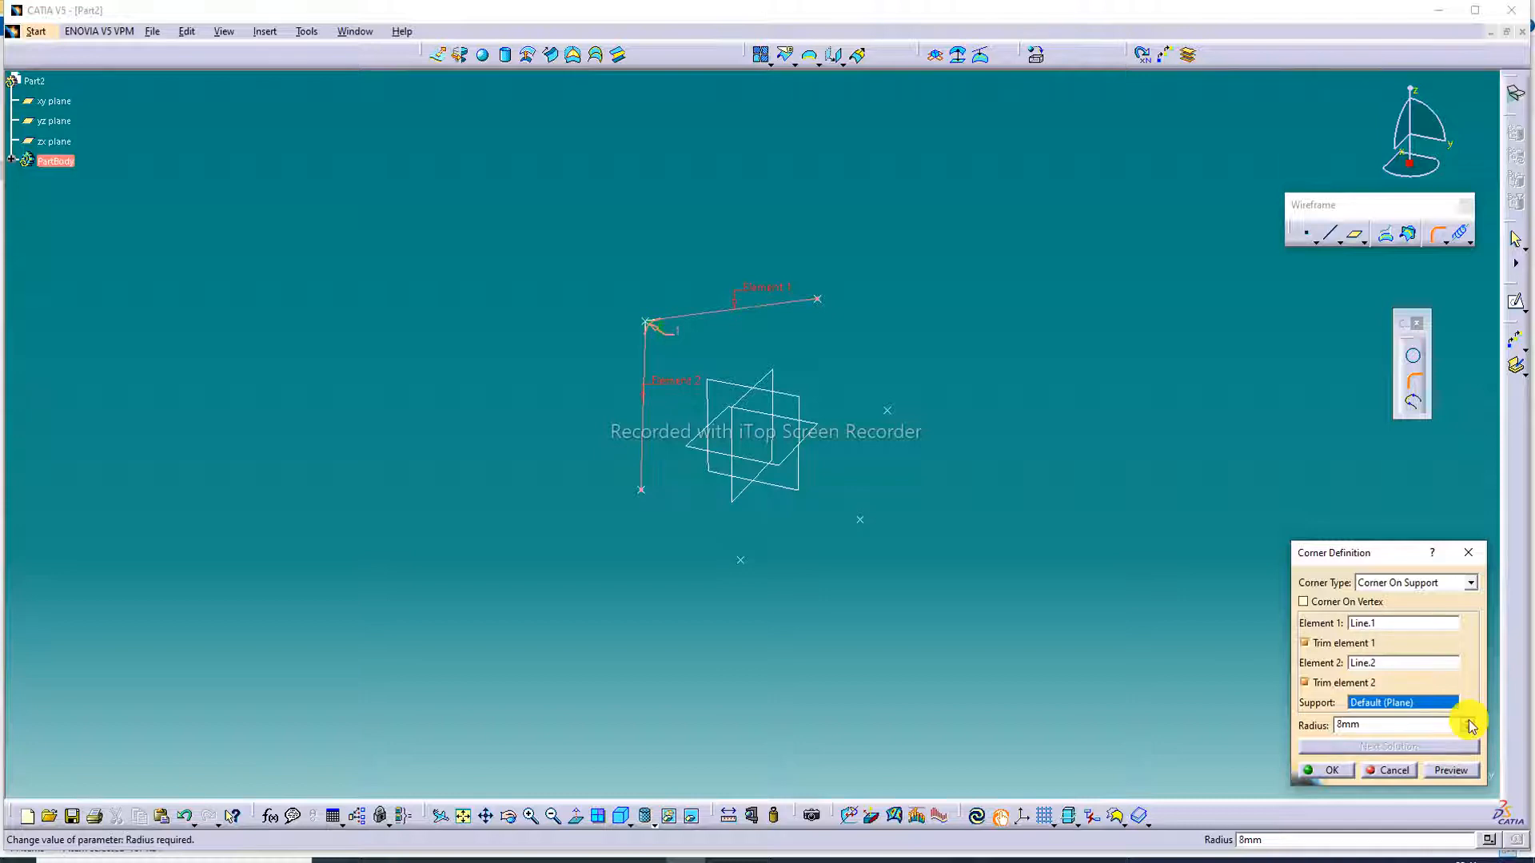
click(1338, 770)
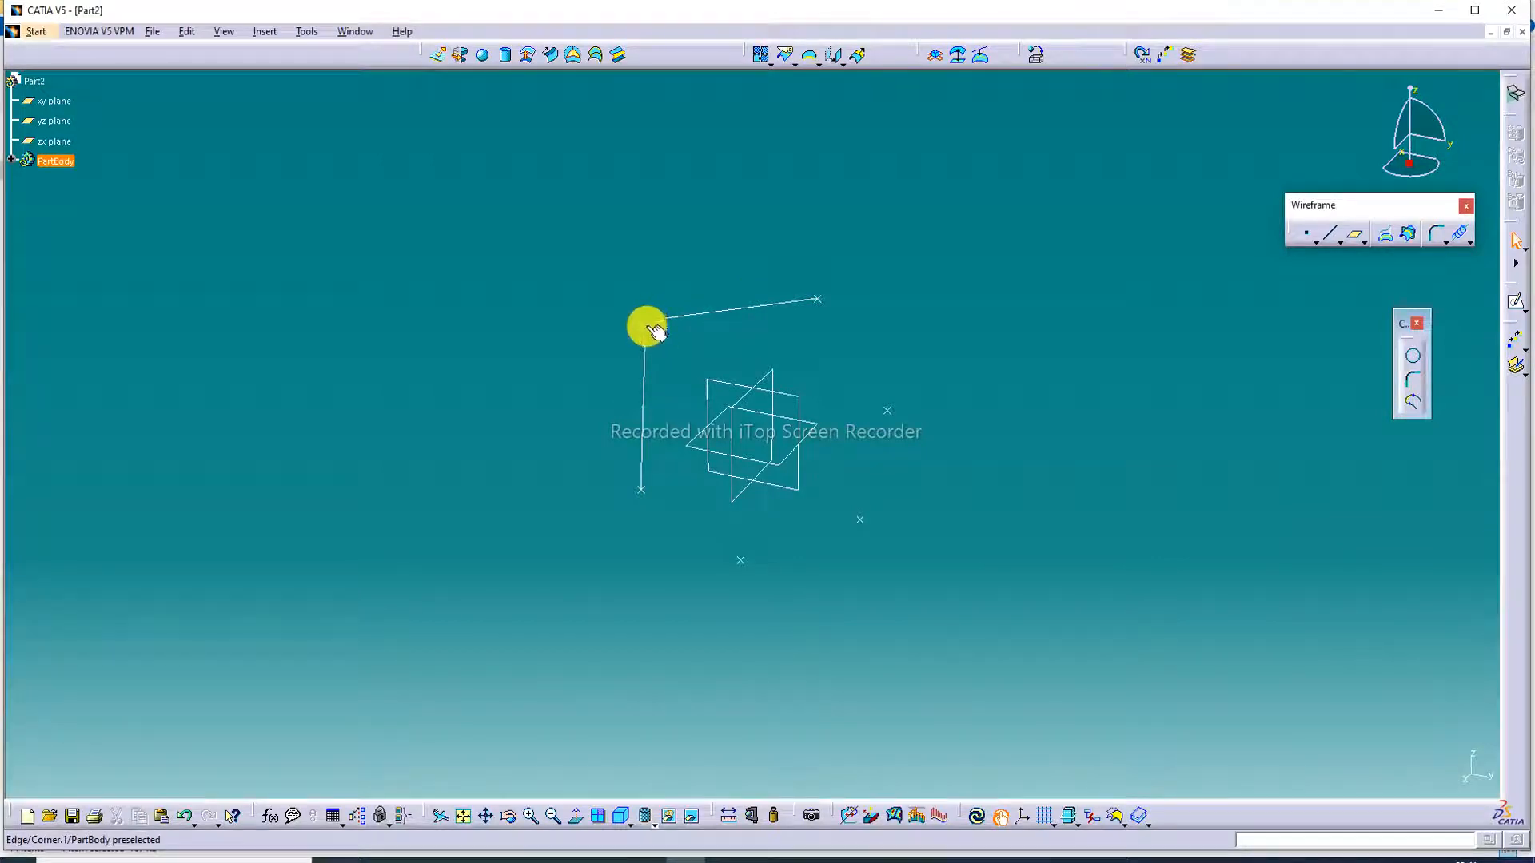
Edit the corner between the two lines and set its radius to 11 mm.
double_click(660, 328)
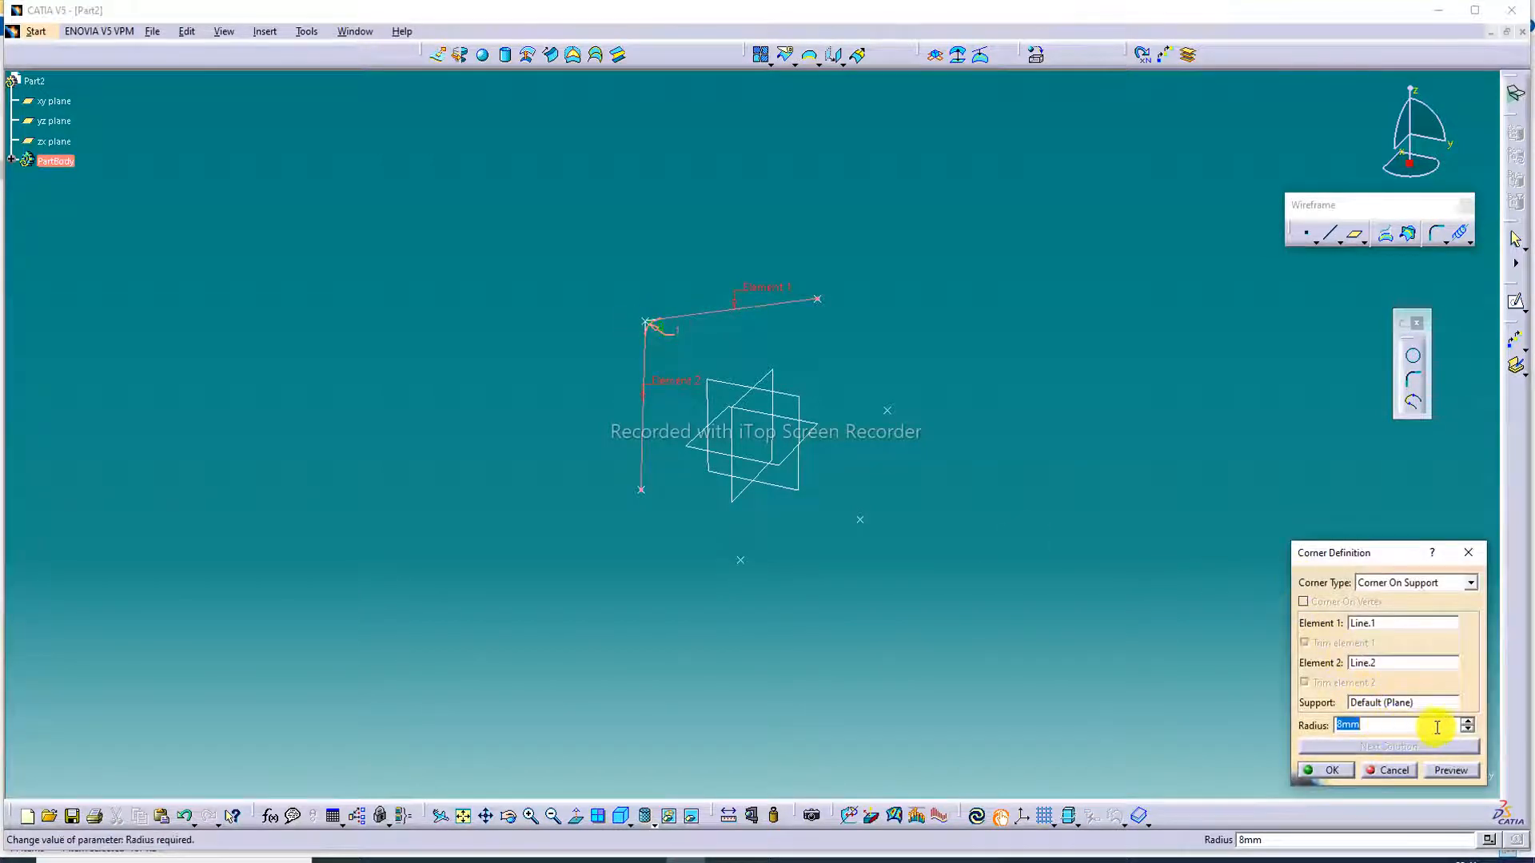
click(1470, 722)
click(1469, 722)
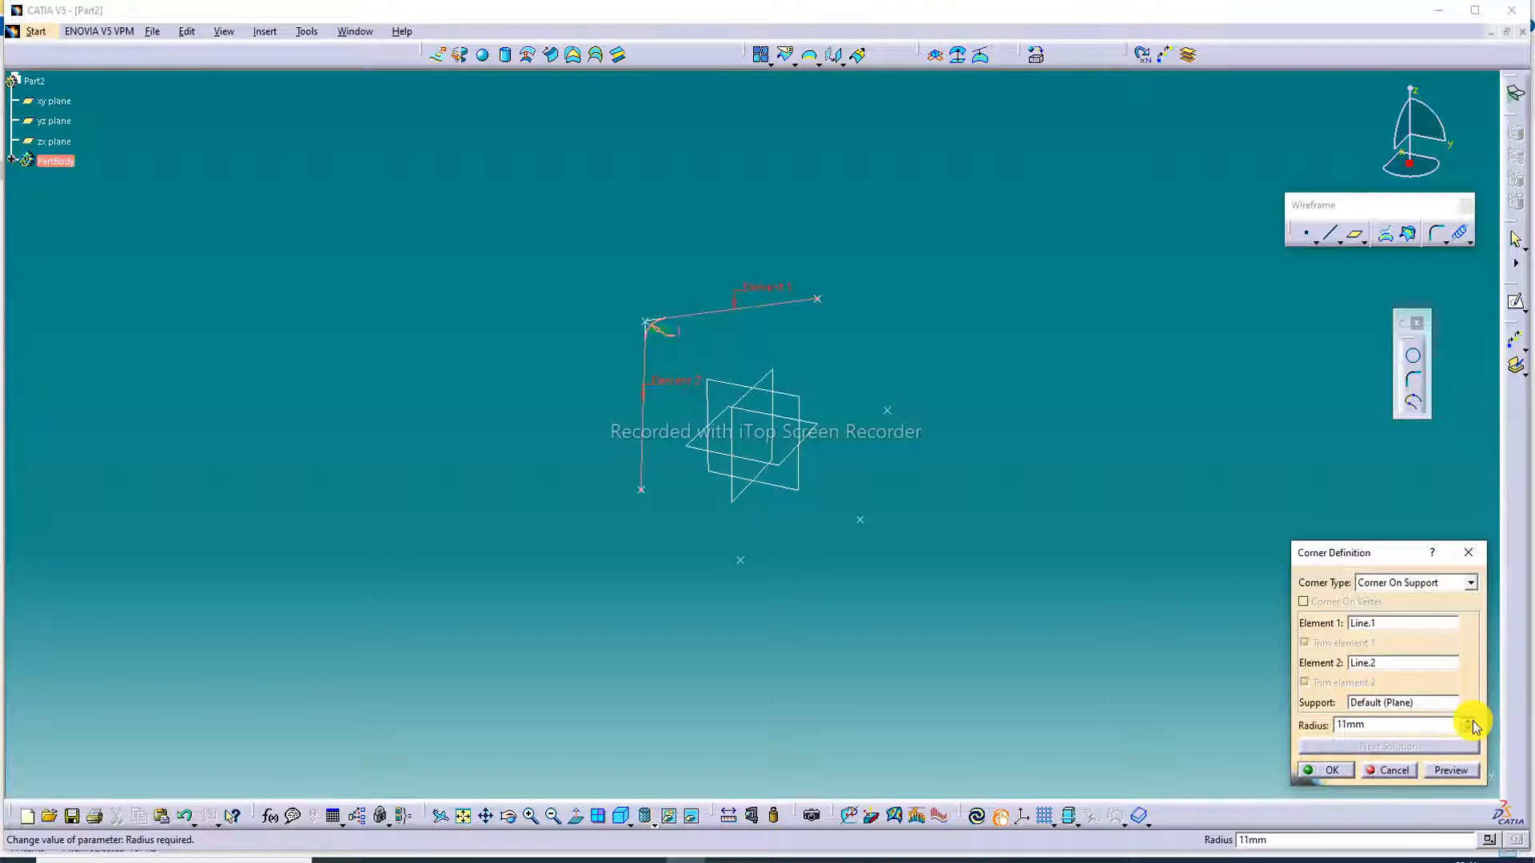
click(1326, 769)
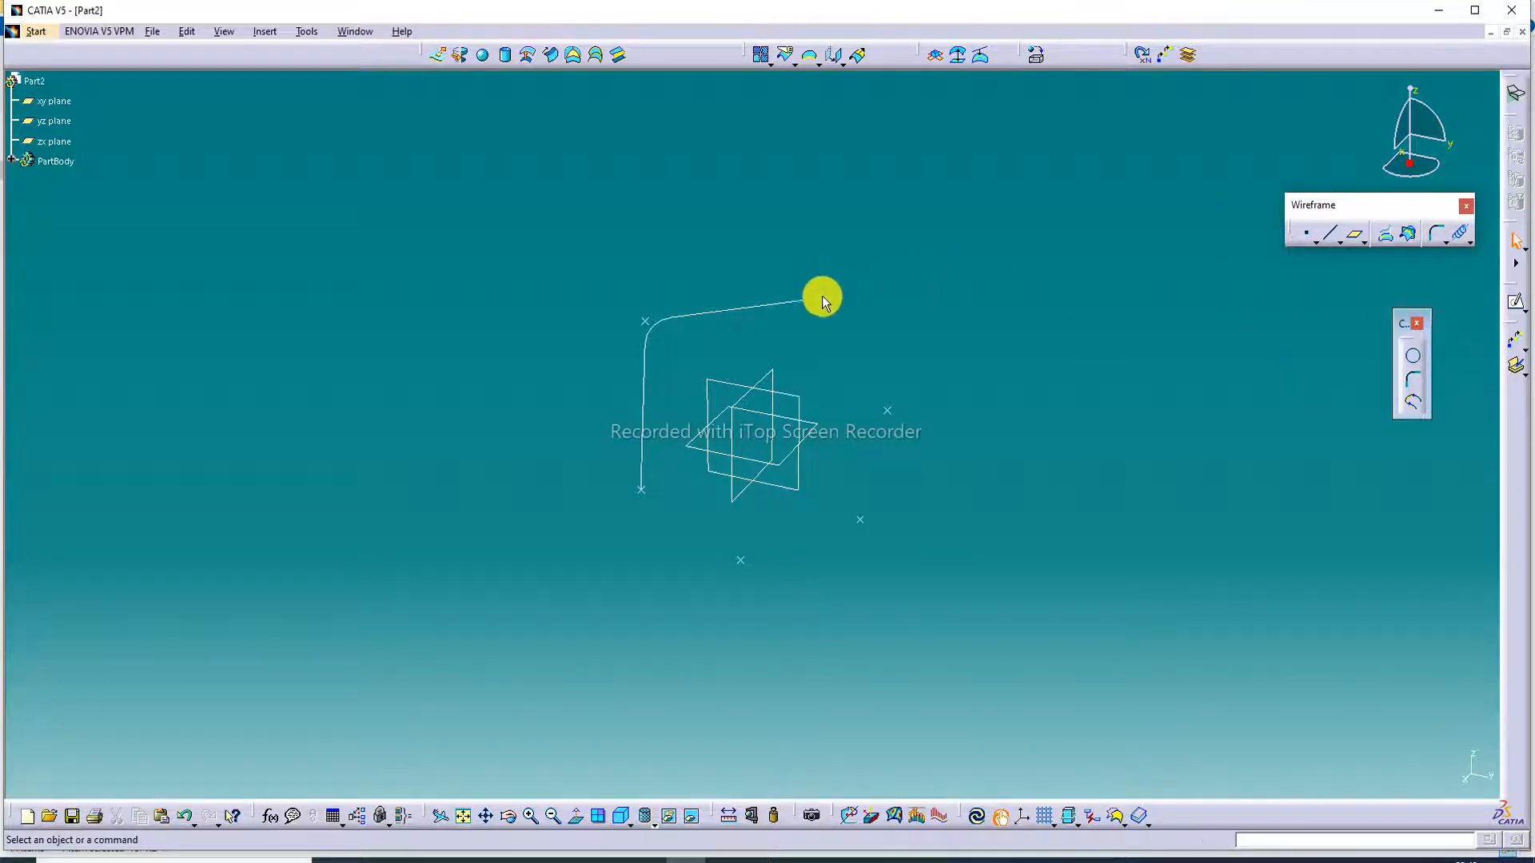
Define a Center and radius circle centred on Point.1 with the yz plane as support, as a whole circle.
click(1412, 356)
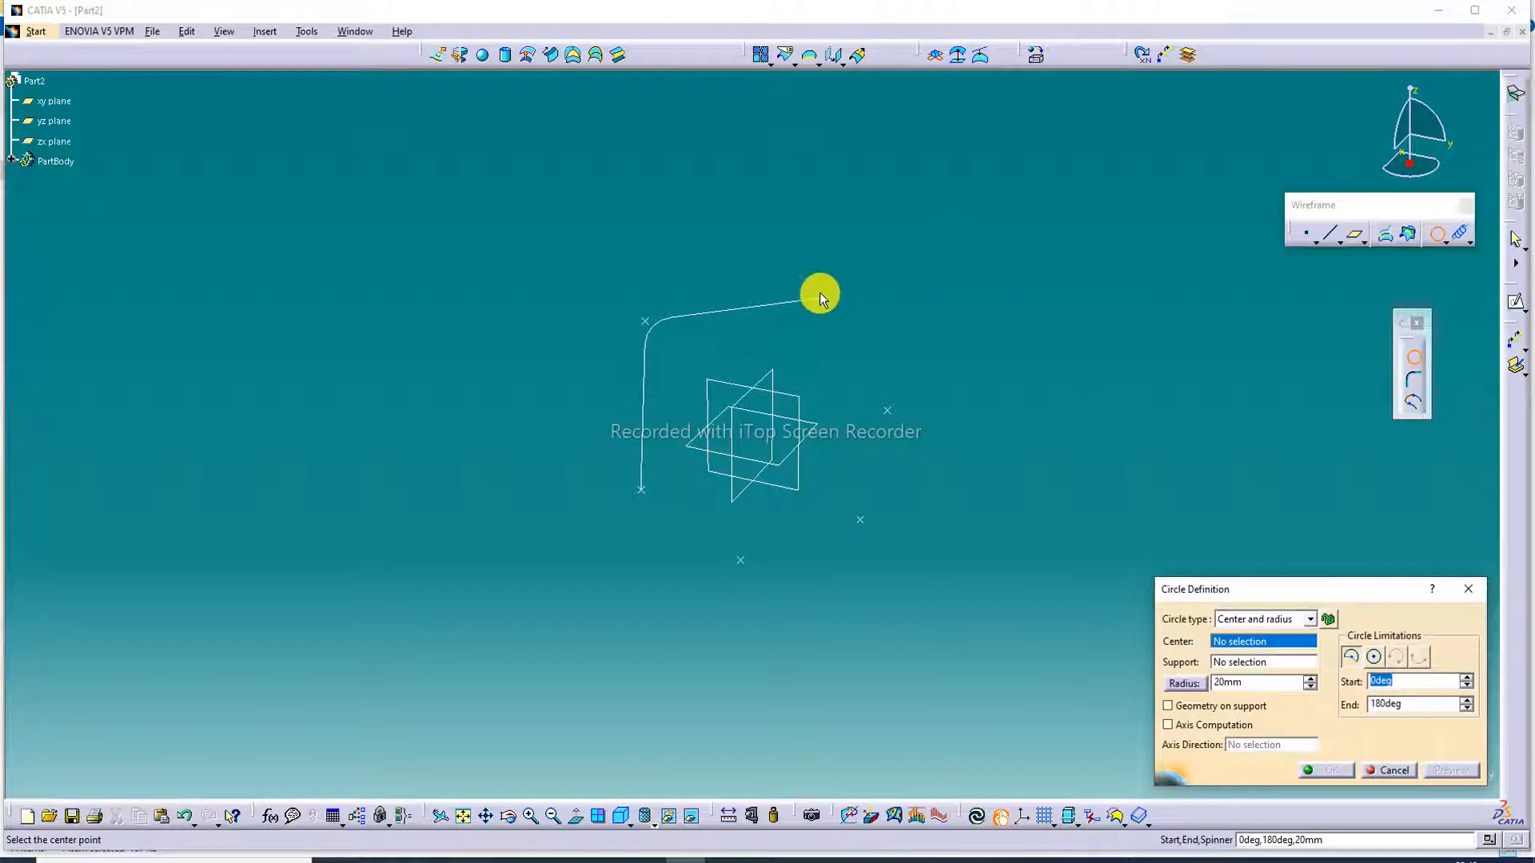
click(816, 299)
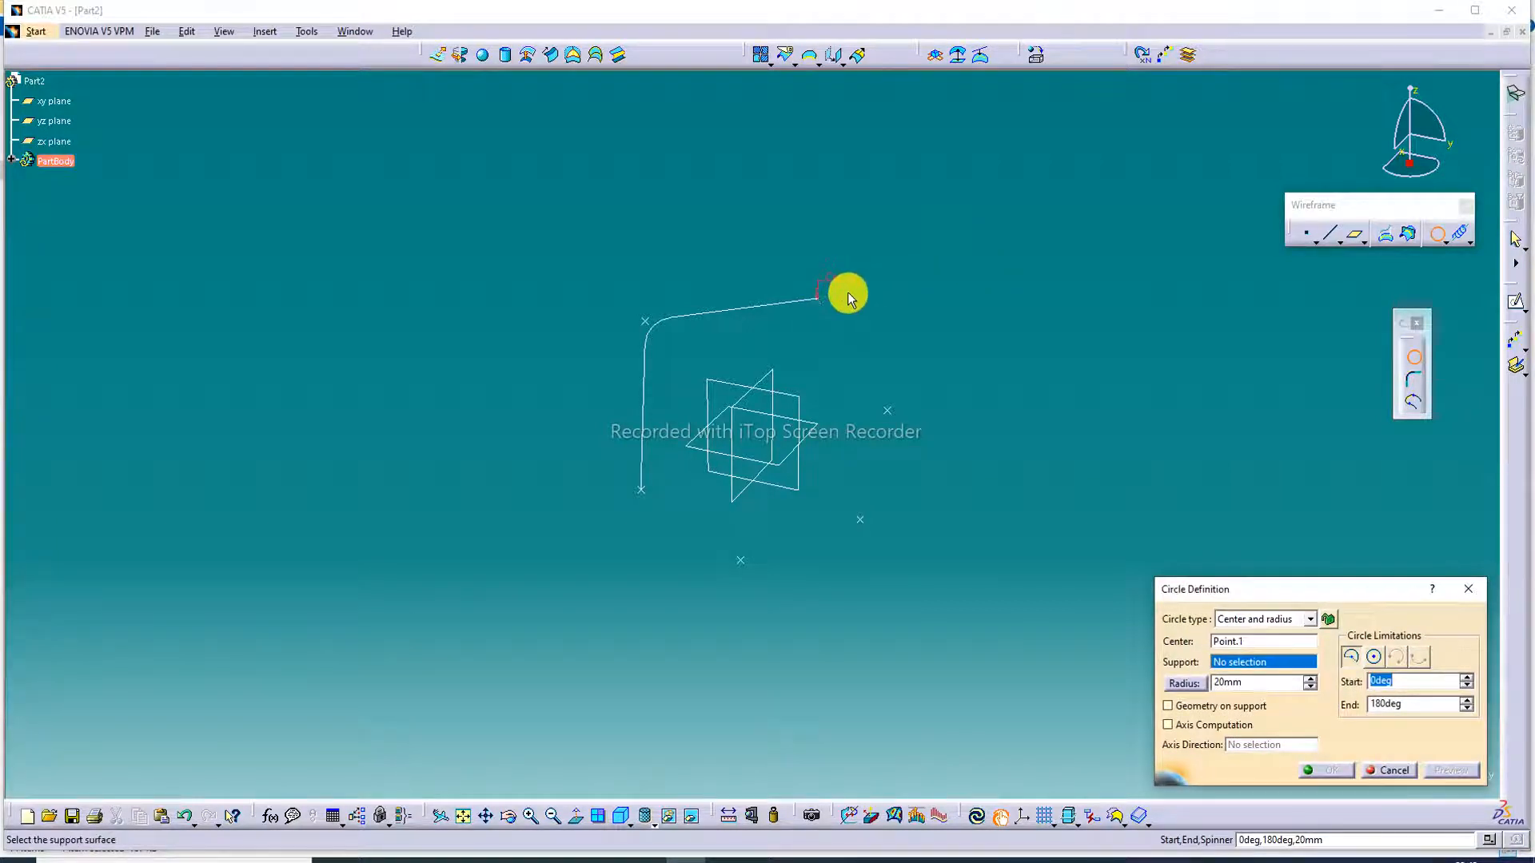
click(790, 393)
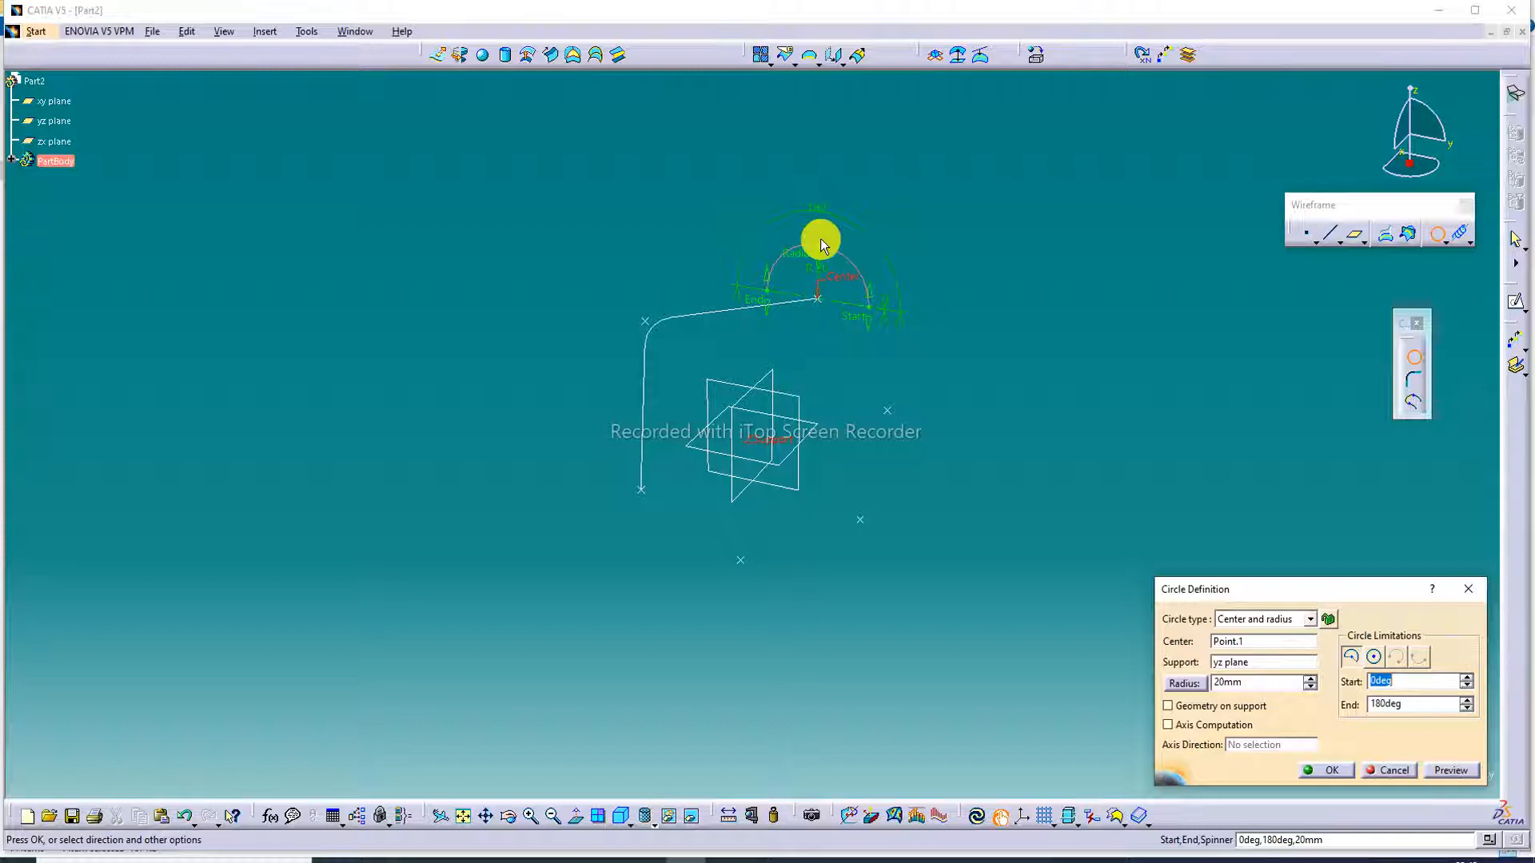
click(1374, 657)
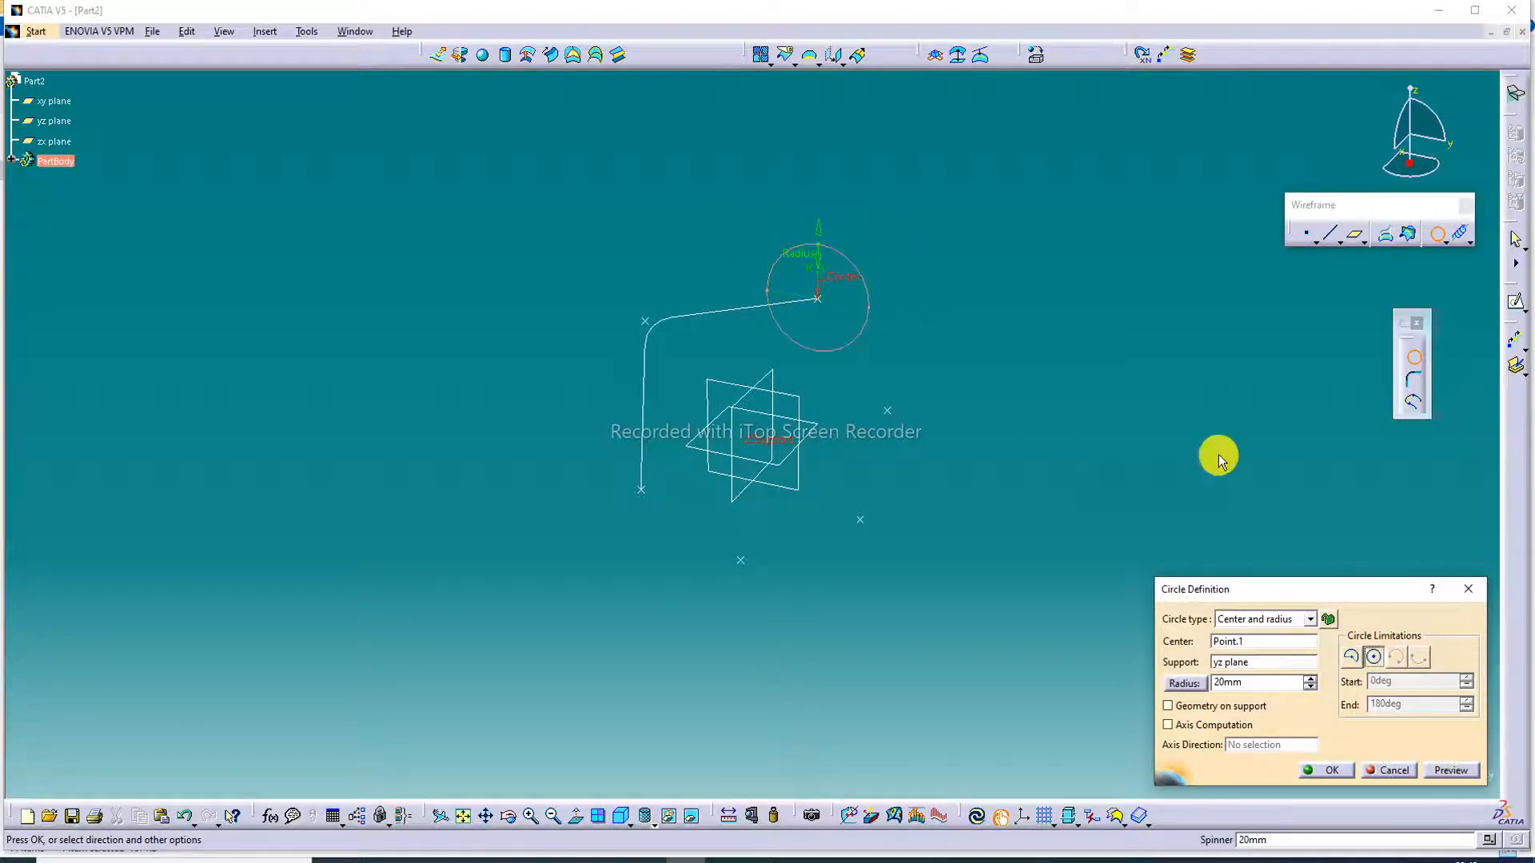
Stretch the circle's radius freehand to about 36 mm and set it to 20 mm.
mouse_move(825, 267)
mouse_down()
mouse_move(856, 226)
mouse_move(829, 254)
mouse_up()
double_click(818, 251)
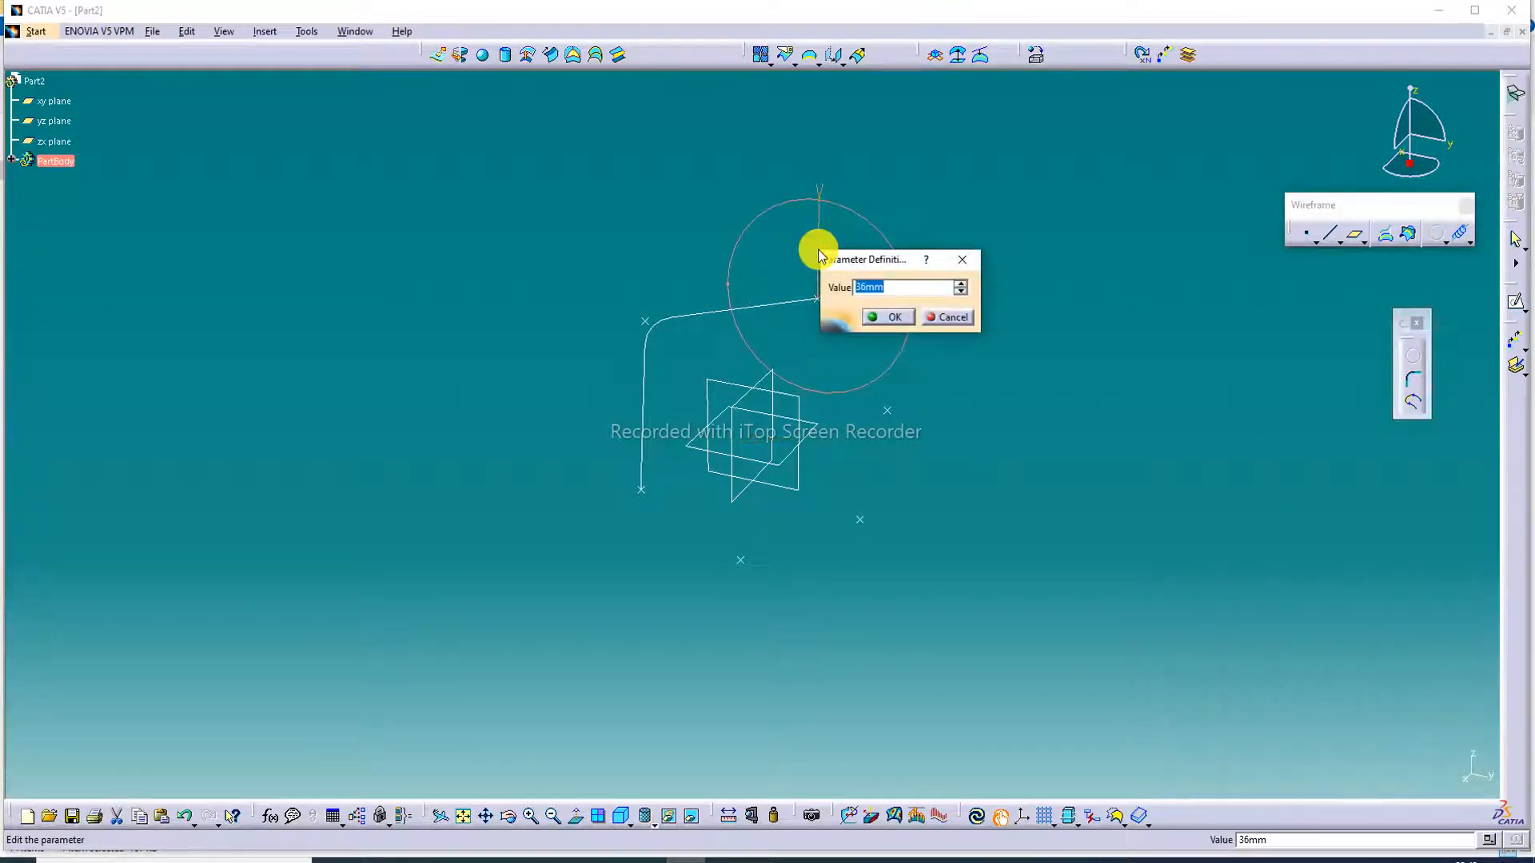
text(20)
key(Return)
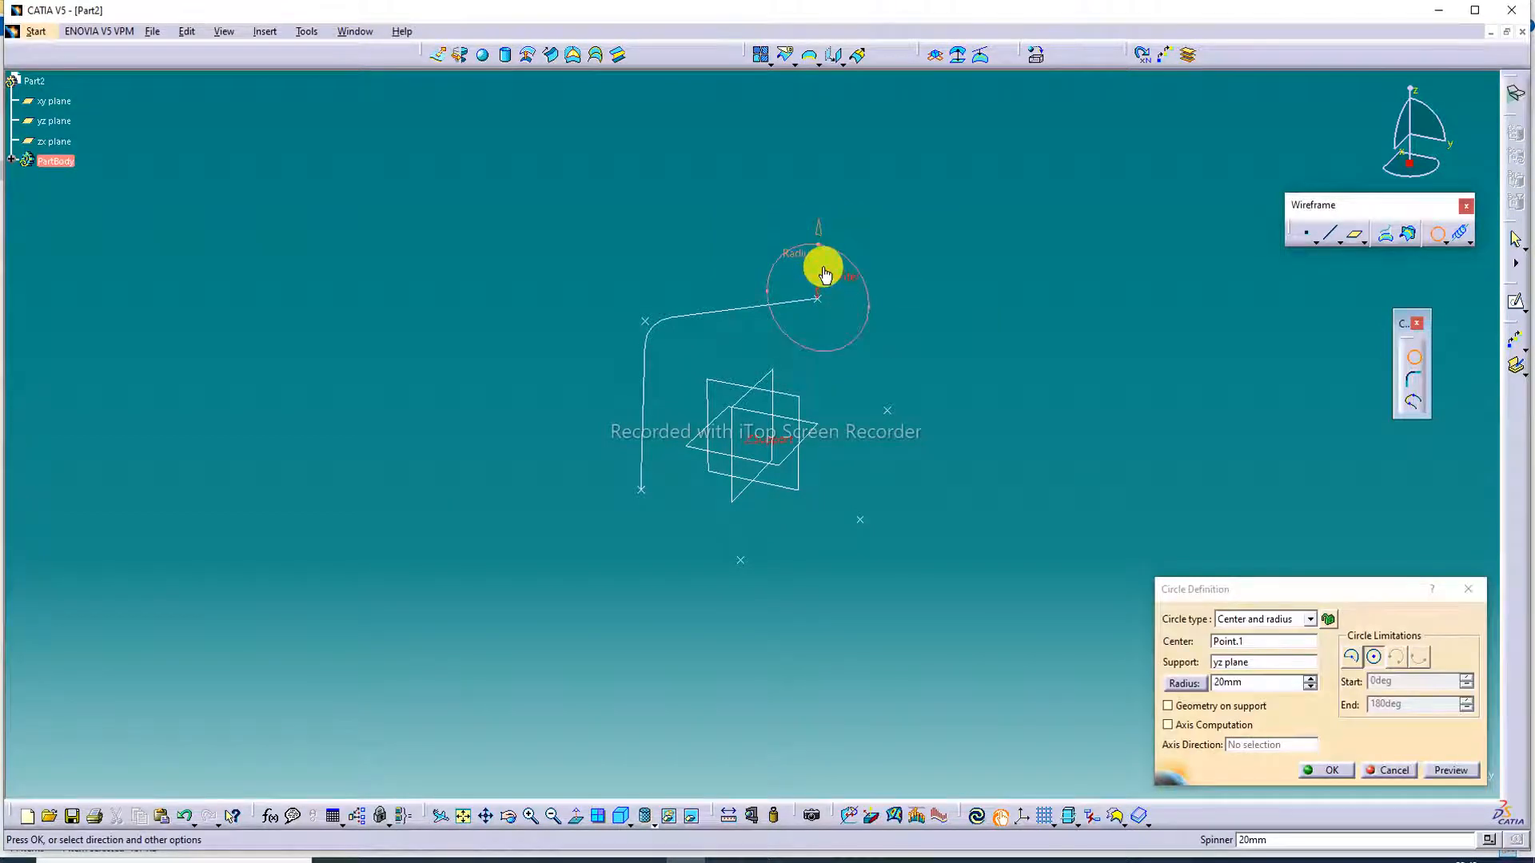
Stretch the circle's radius freehand to about 33 mm and set it to 10 mm.
drag(822, 276, 836, 233)
double_click(823, 258)
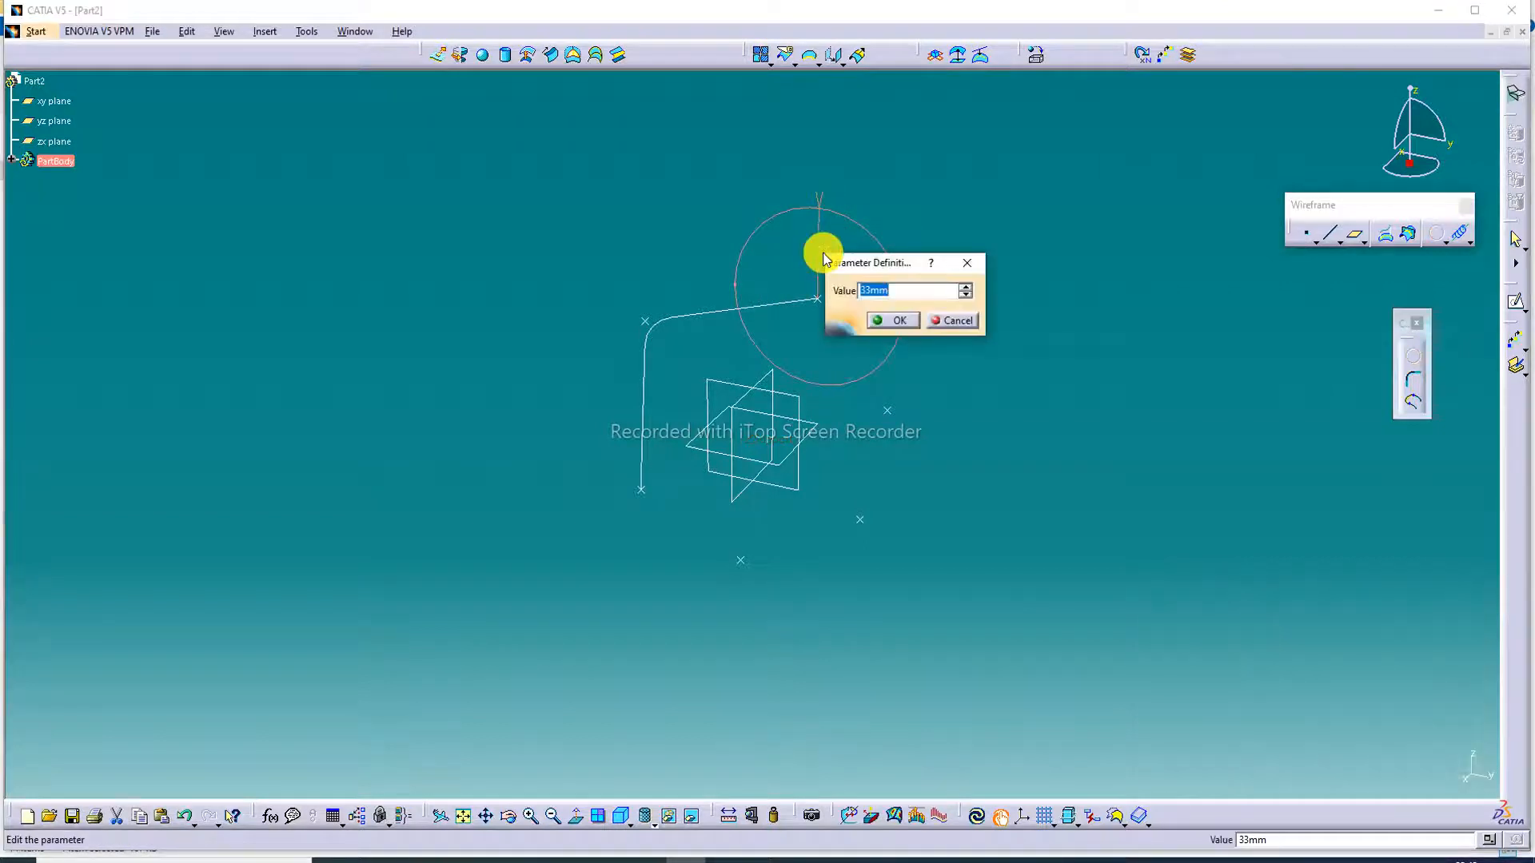
text(10)
key(Return)
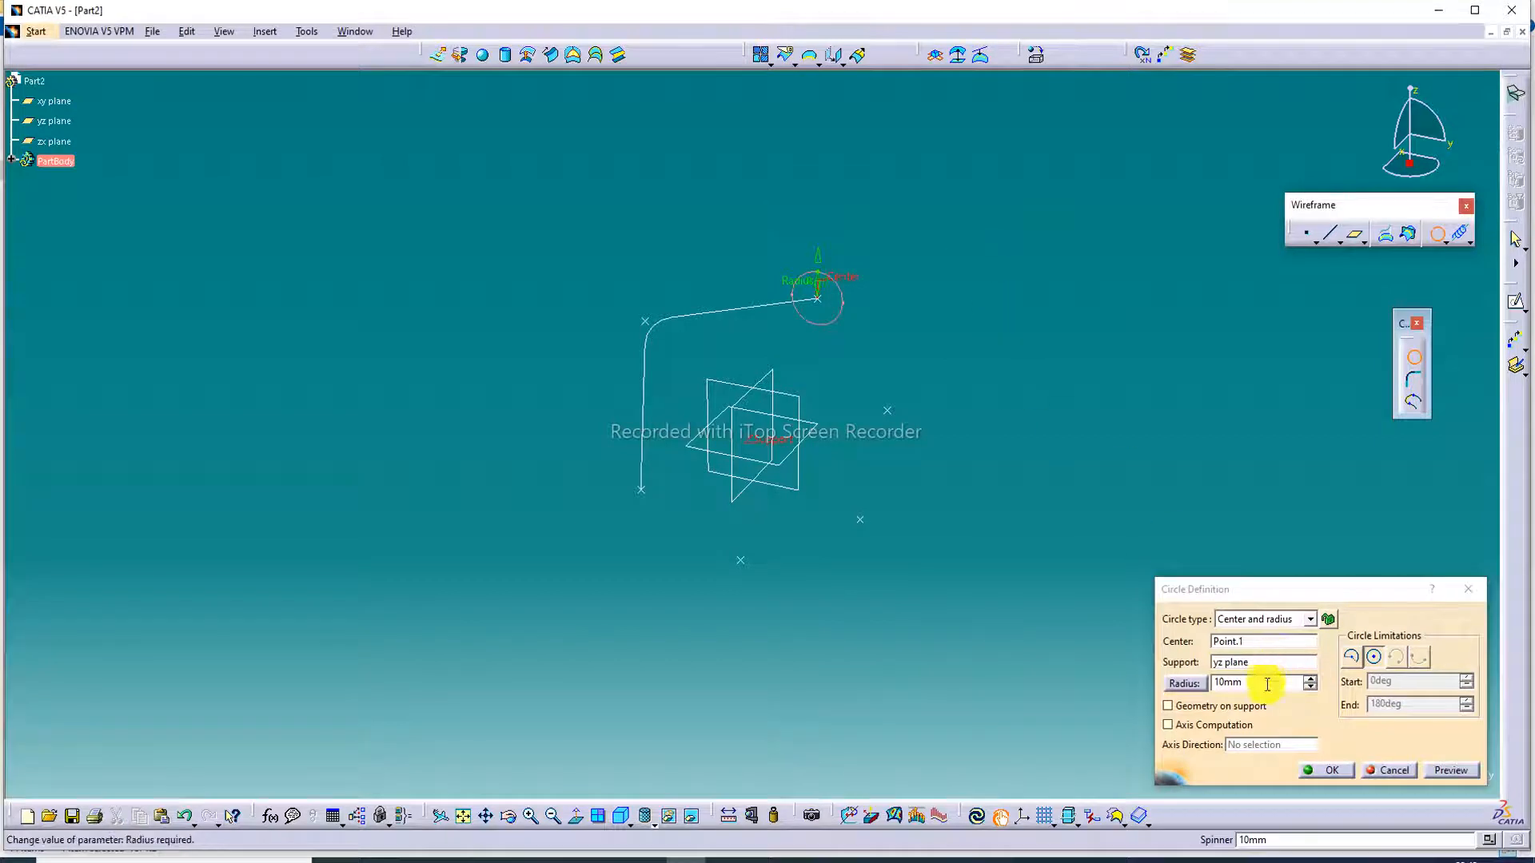
Increase the circle's radius to 15 mm and reduce it to 12 mm.
drag(1254, 682, 1200, 685)
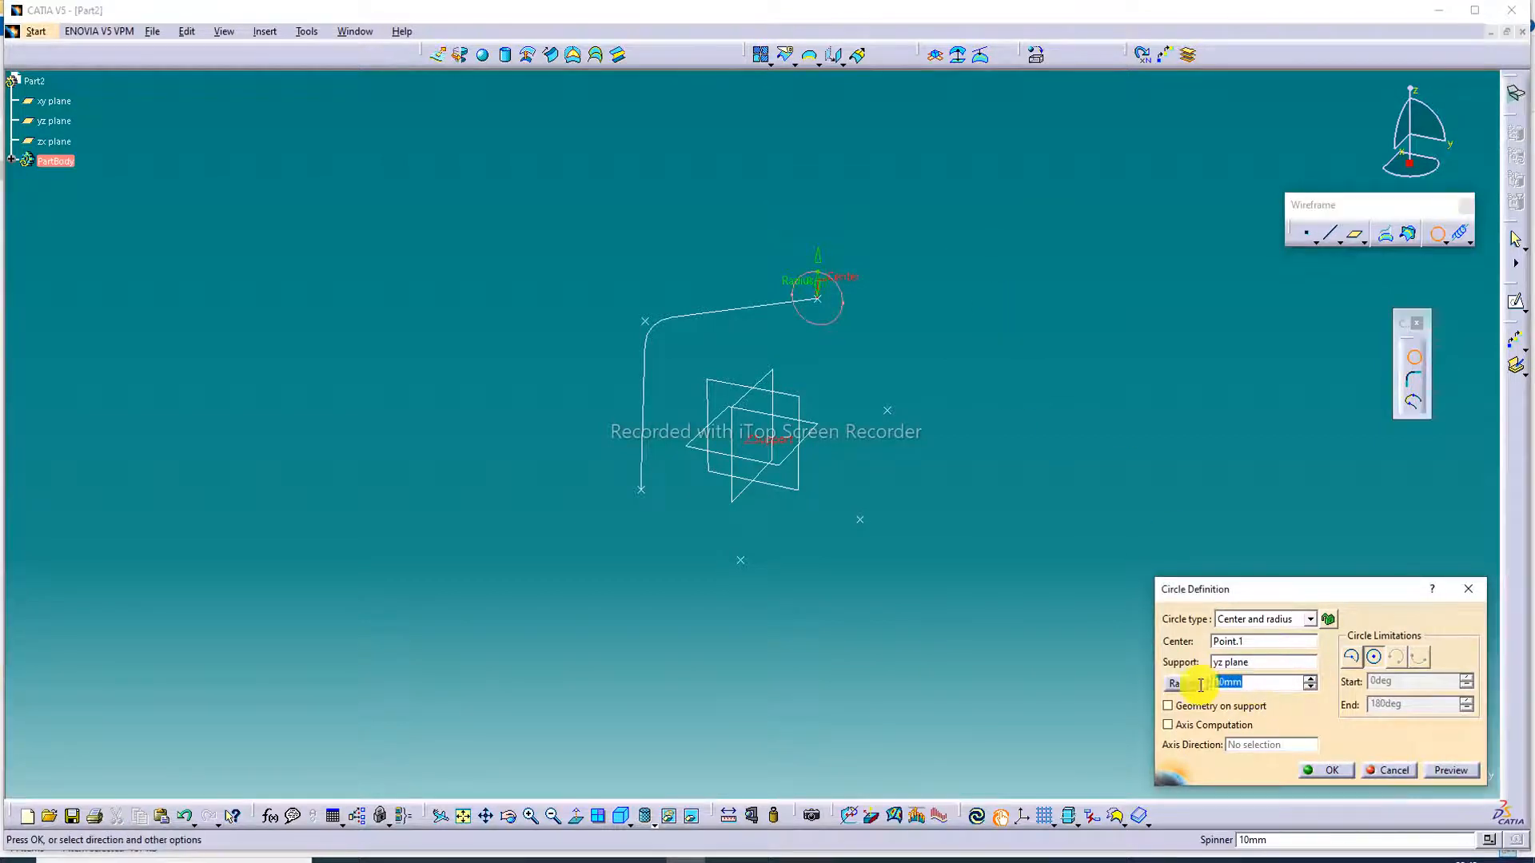
click(1312, 679)
click(1311, 679)
click(1312, 679)
click(1311, 679)
click(1311, 679)
click(1312, 687)
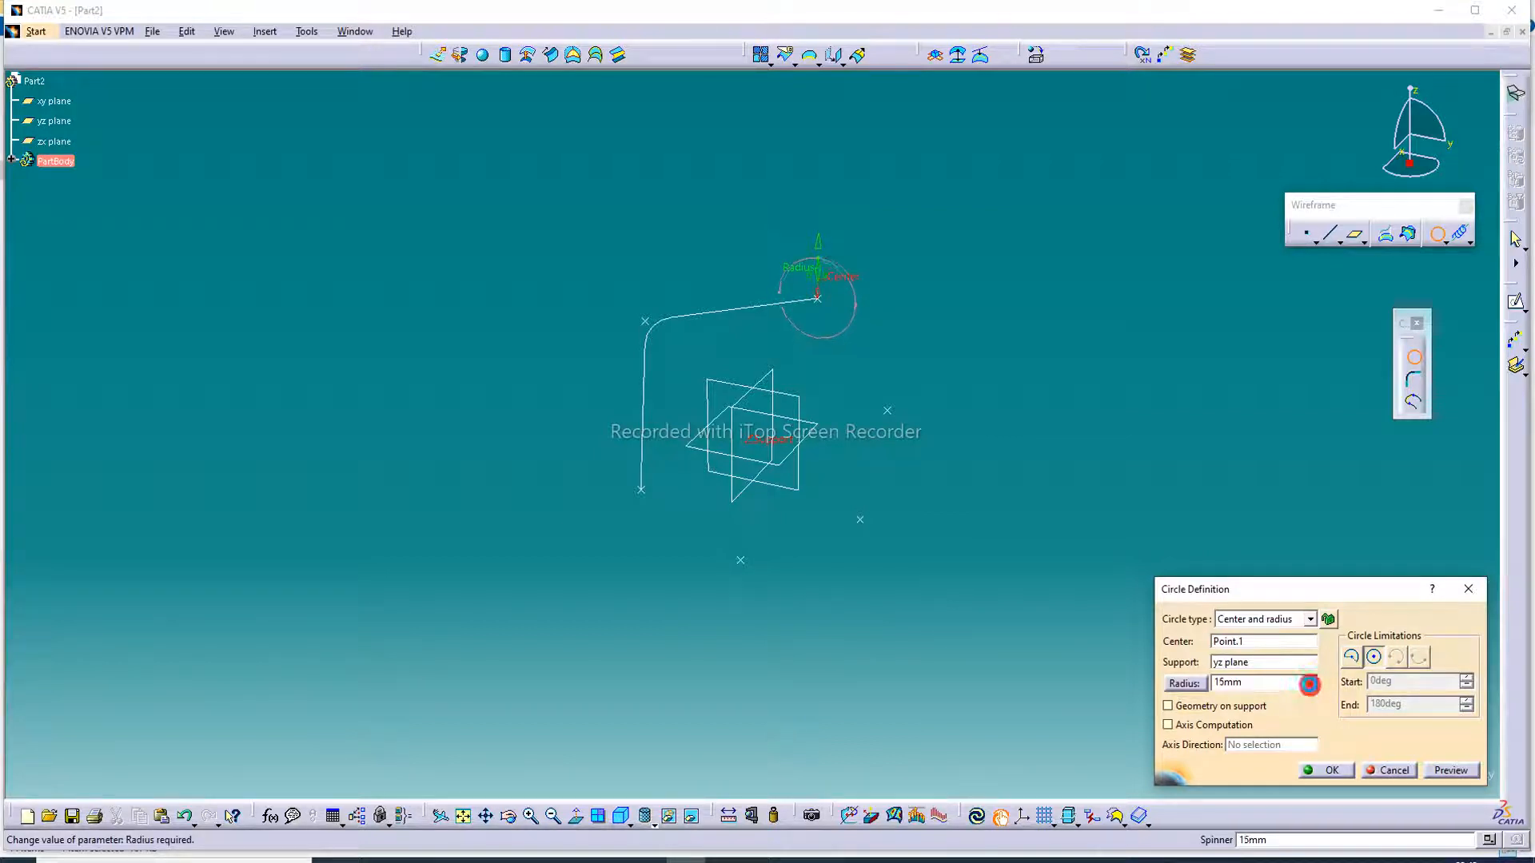
click(1311, 688)
click(1311, 688)
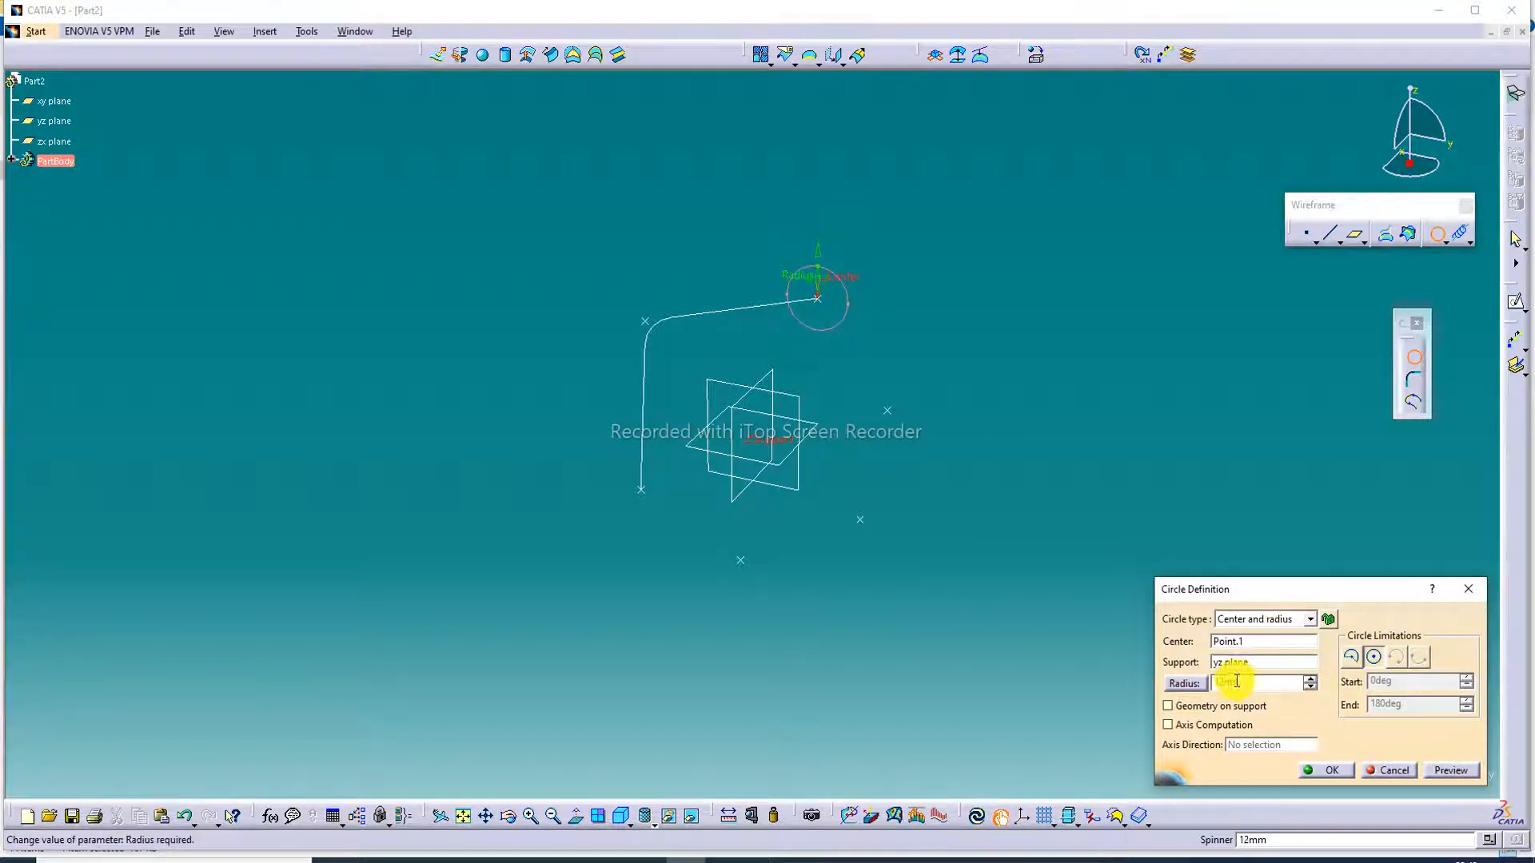
Limit the circle on Point.1 to a part arc, increase its radius to 17 mm and reduce it to 13 mm.
click(1350, 658)
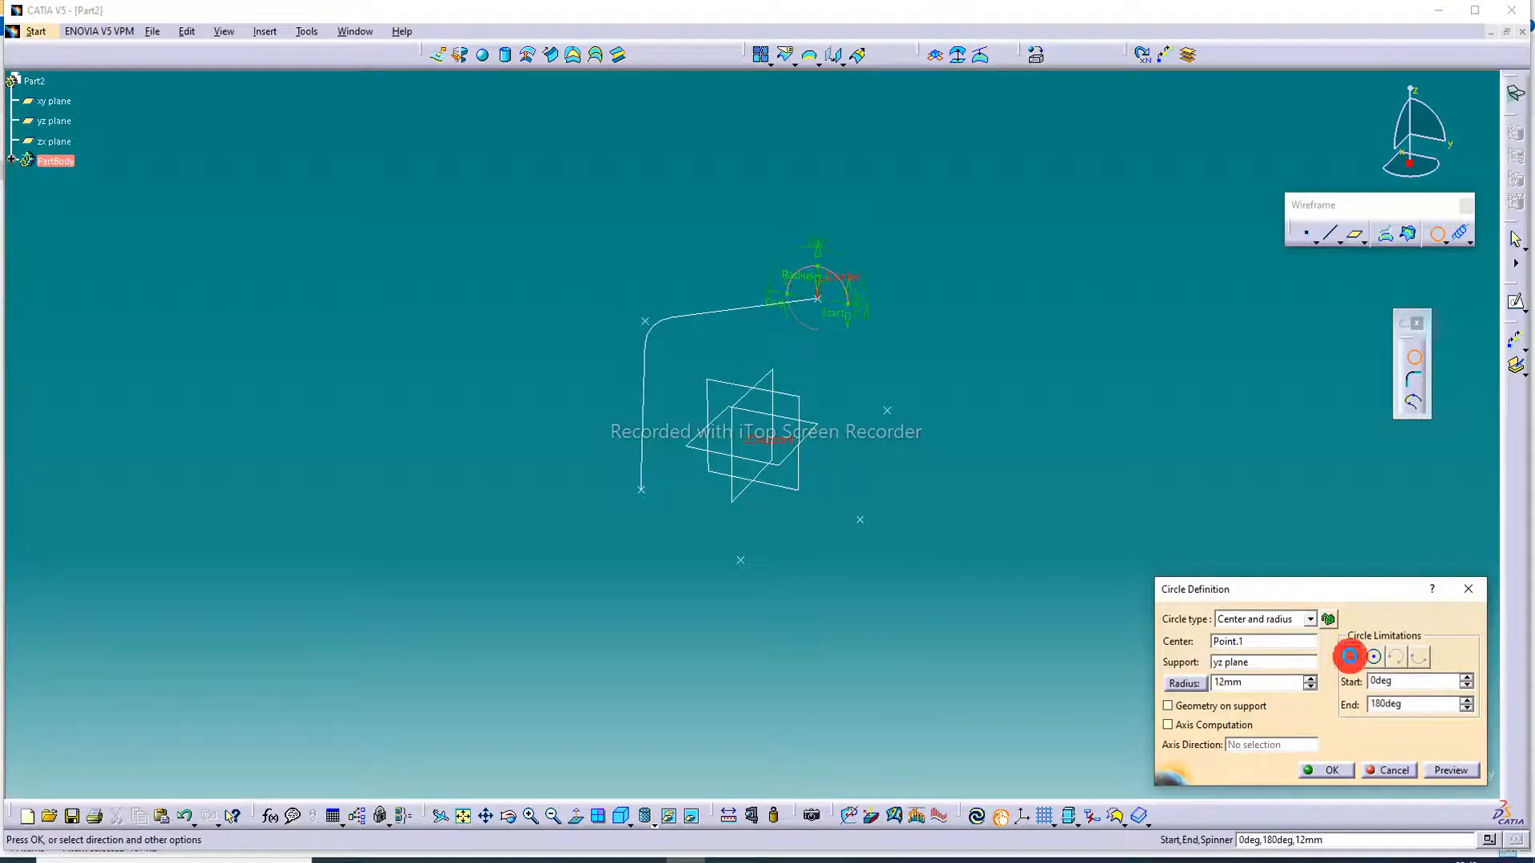
click(1310, 680)
click(1310, 681)
click(1310, 680)
click(1310, 681)
click(1311, 687)
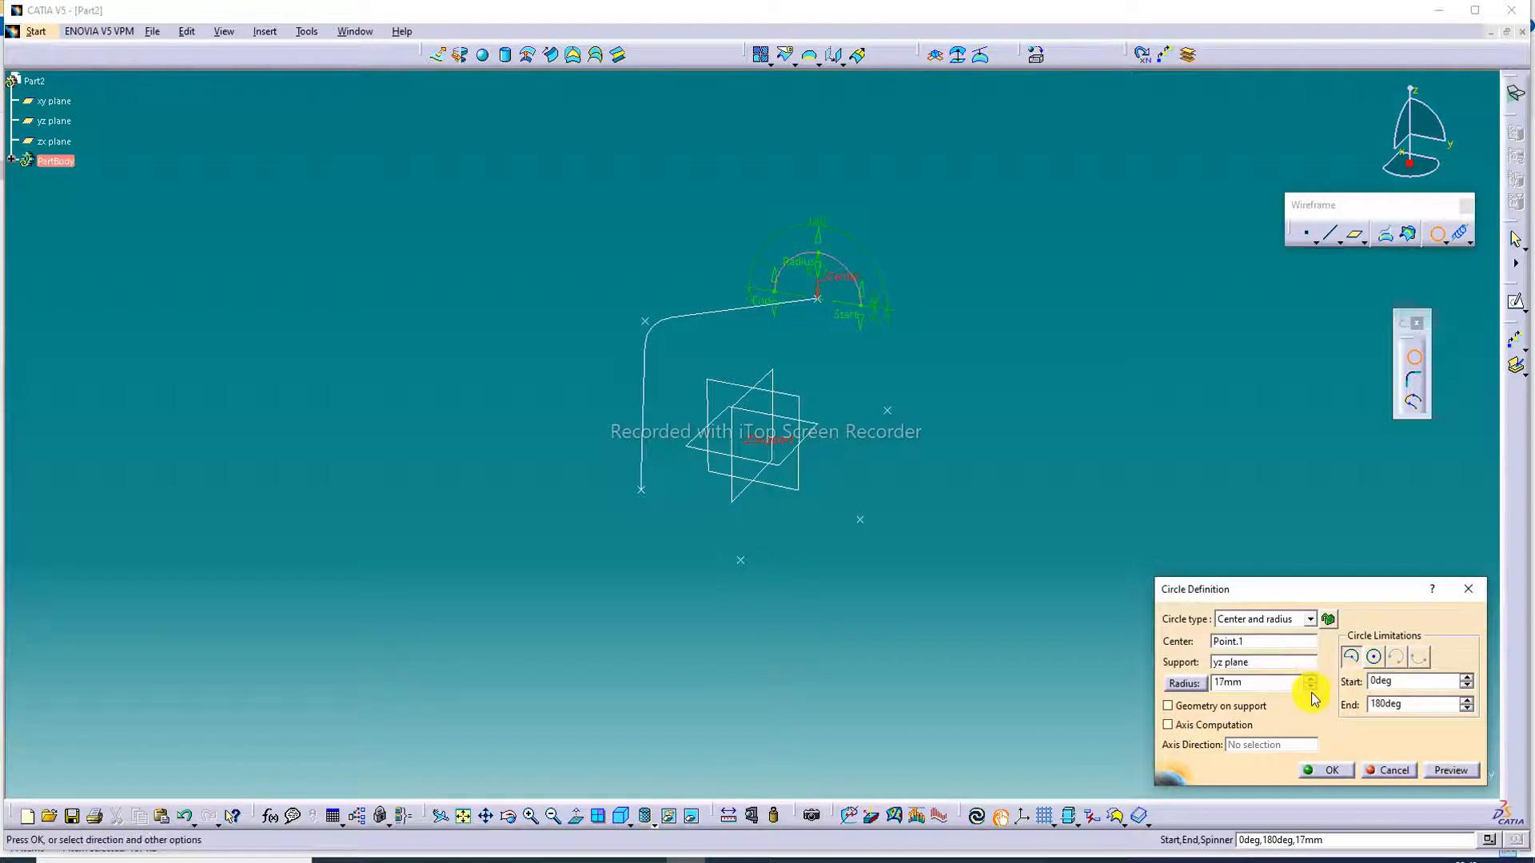
click(1311, 686)
click(1311, 686)
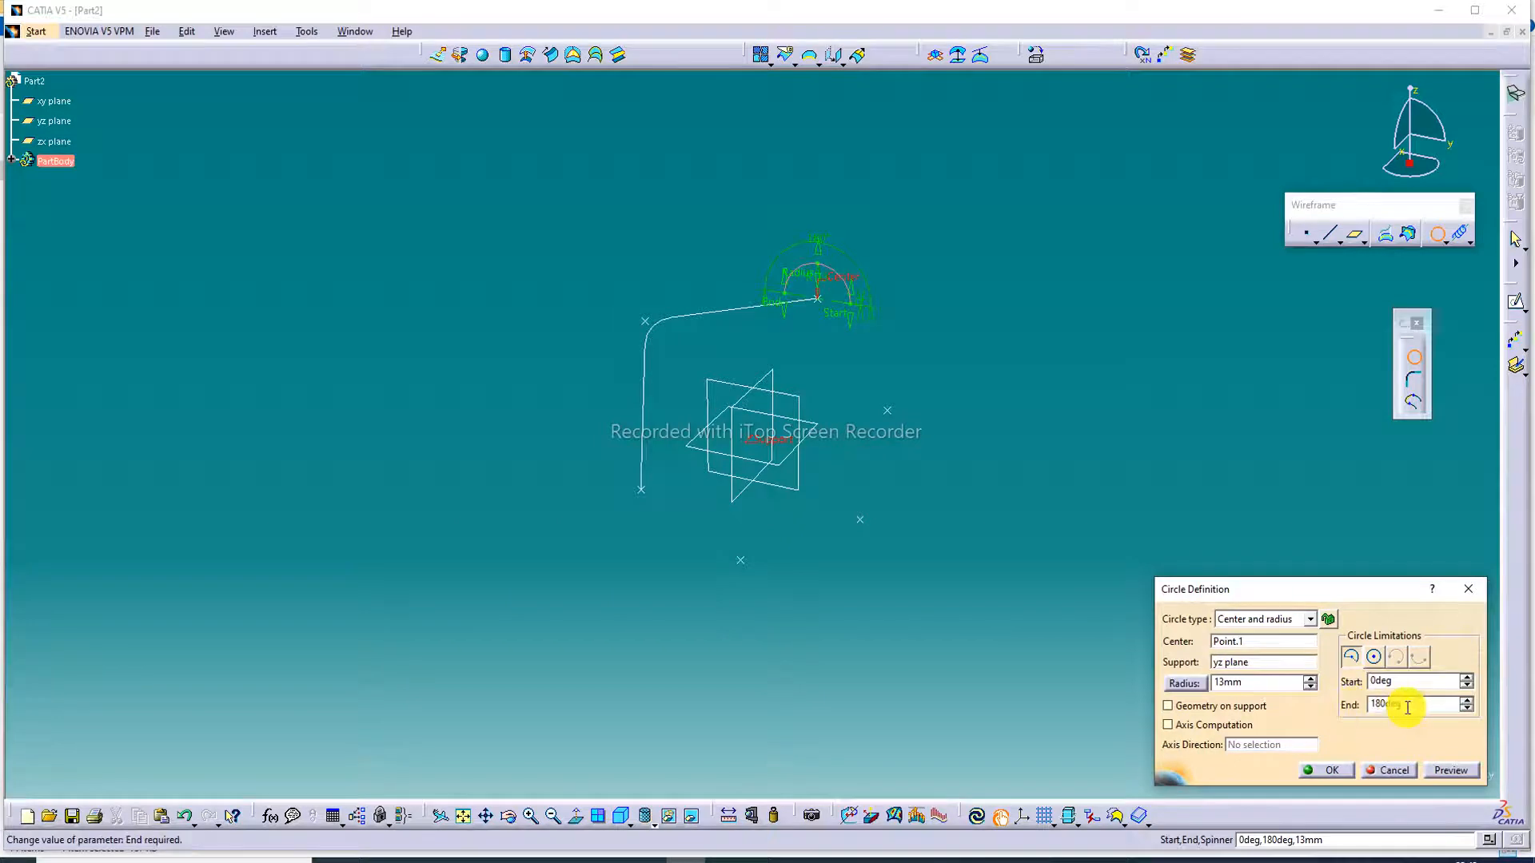
Set the part arc's start angle to 180 deg and its end angle to 360 deg, and apply the definition.
double_click(1373, 682)
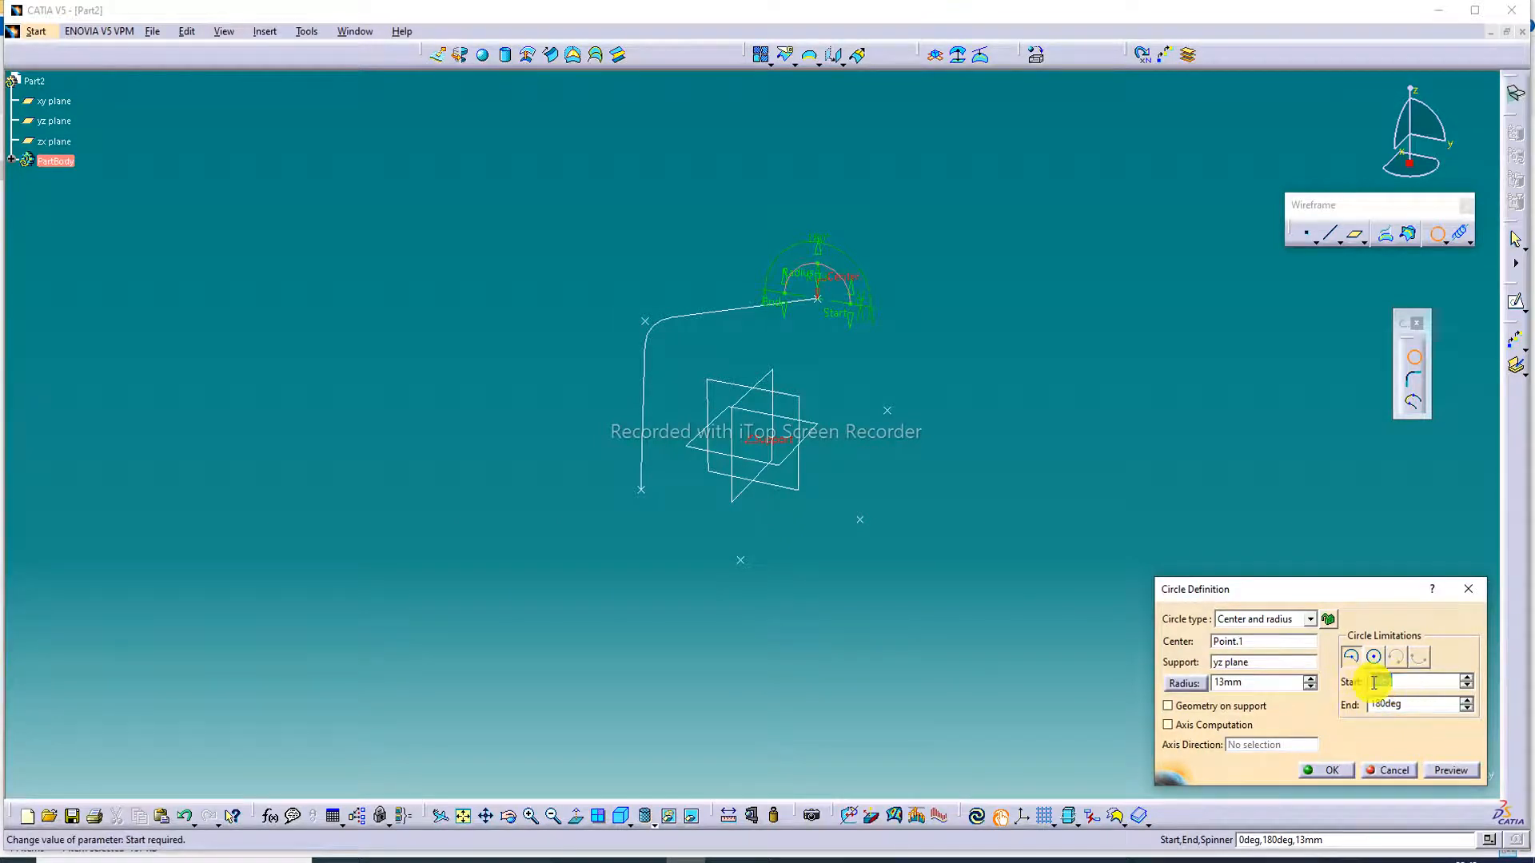
text(180)
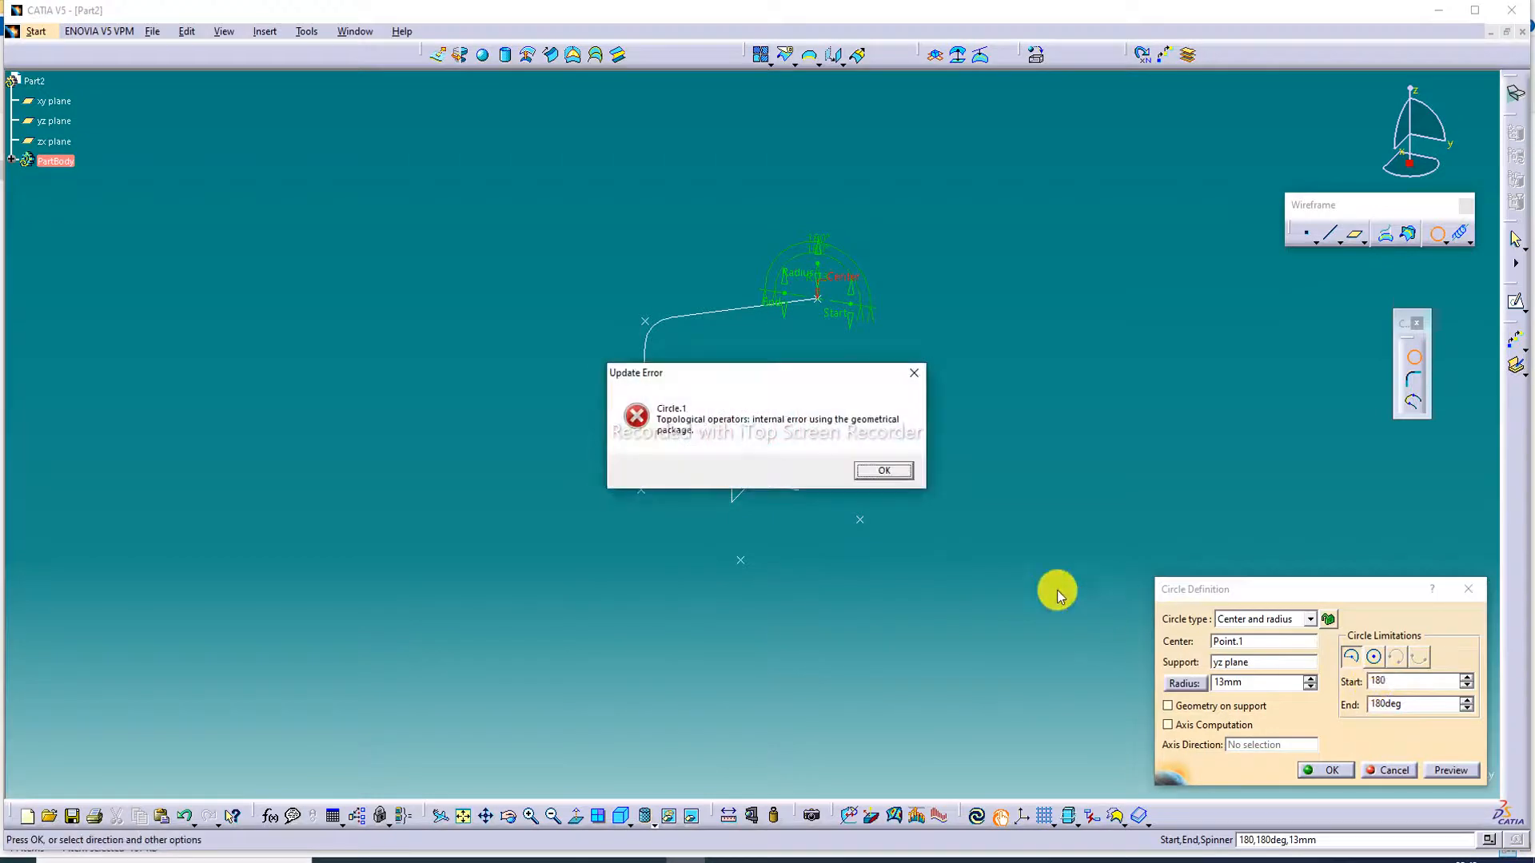
click(887, 470)
double_click(1399, 704)
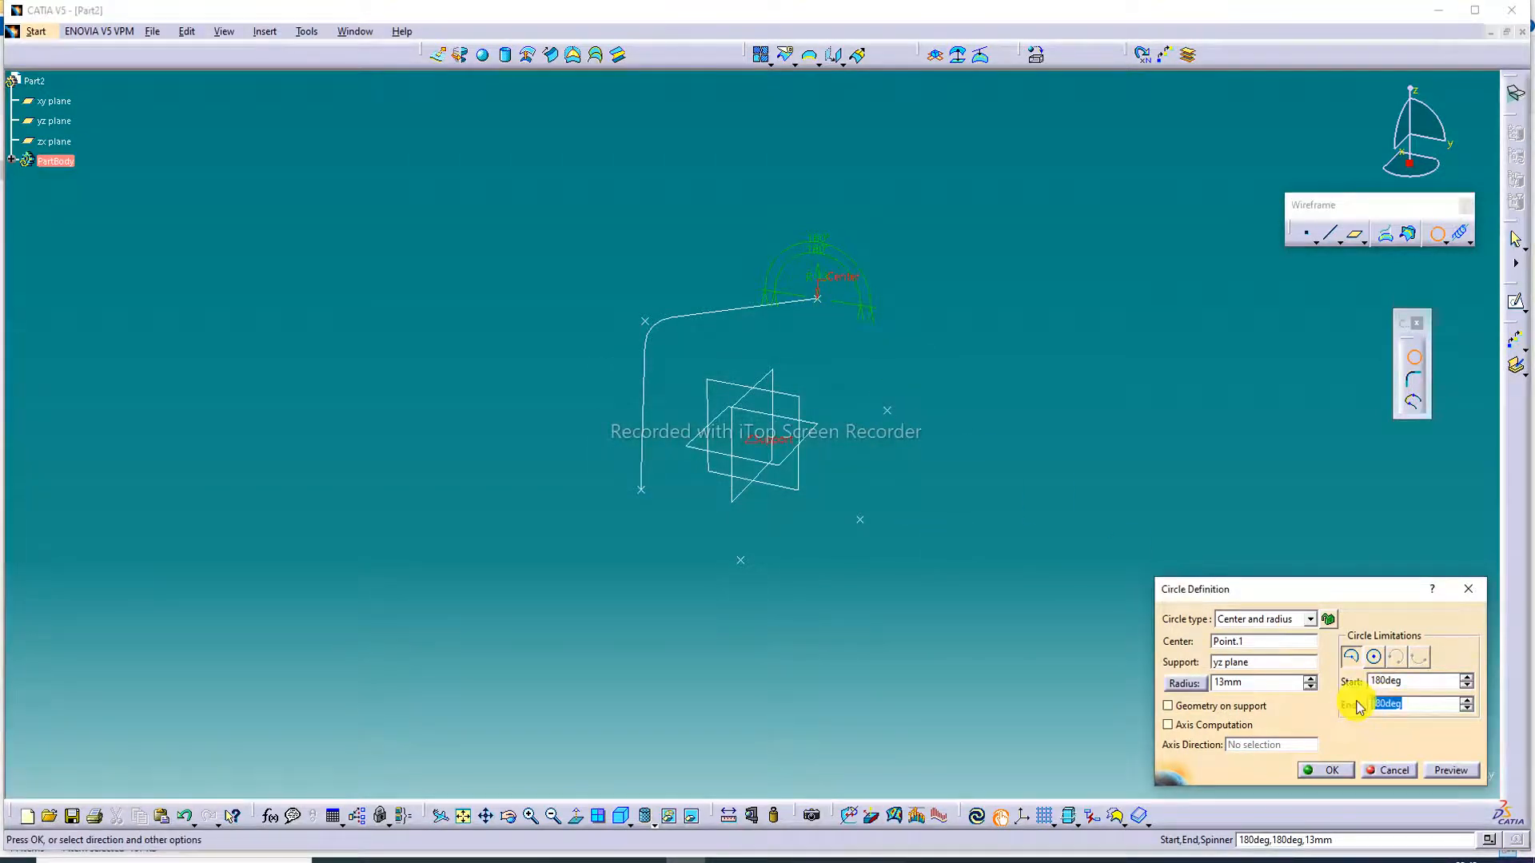
text(360)
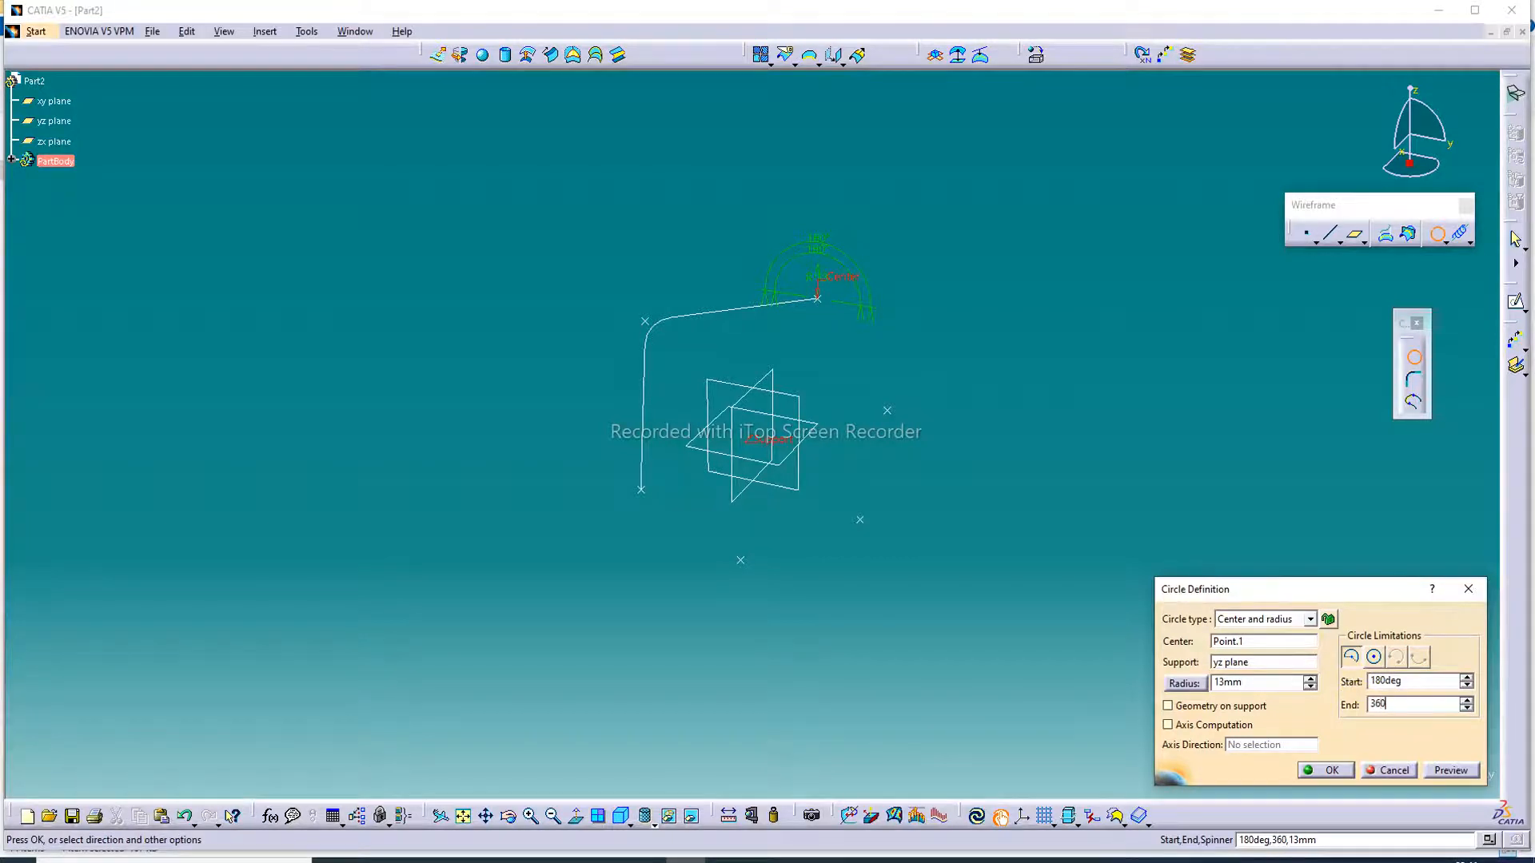
key(Return)
Edit the arc on Point.1 to start at 0 deg, and reopen it to set its end angle to 180 deg.
double_click(836, 327)
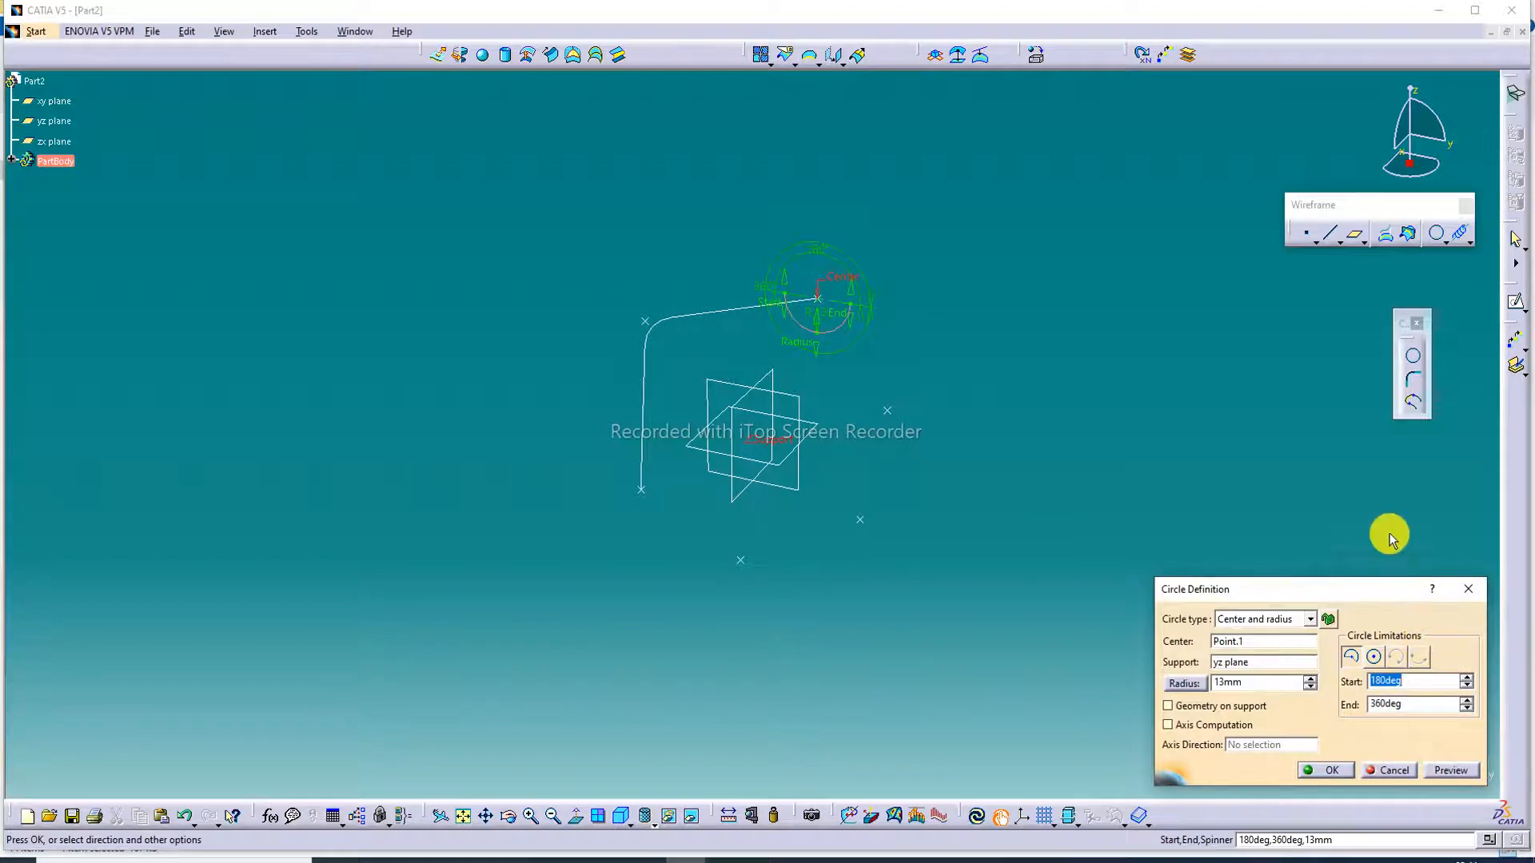
text(0)
key(Return)
double_click(852, 294)
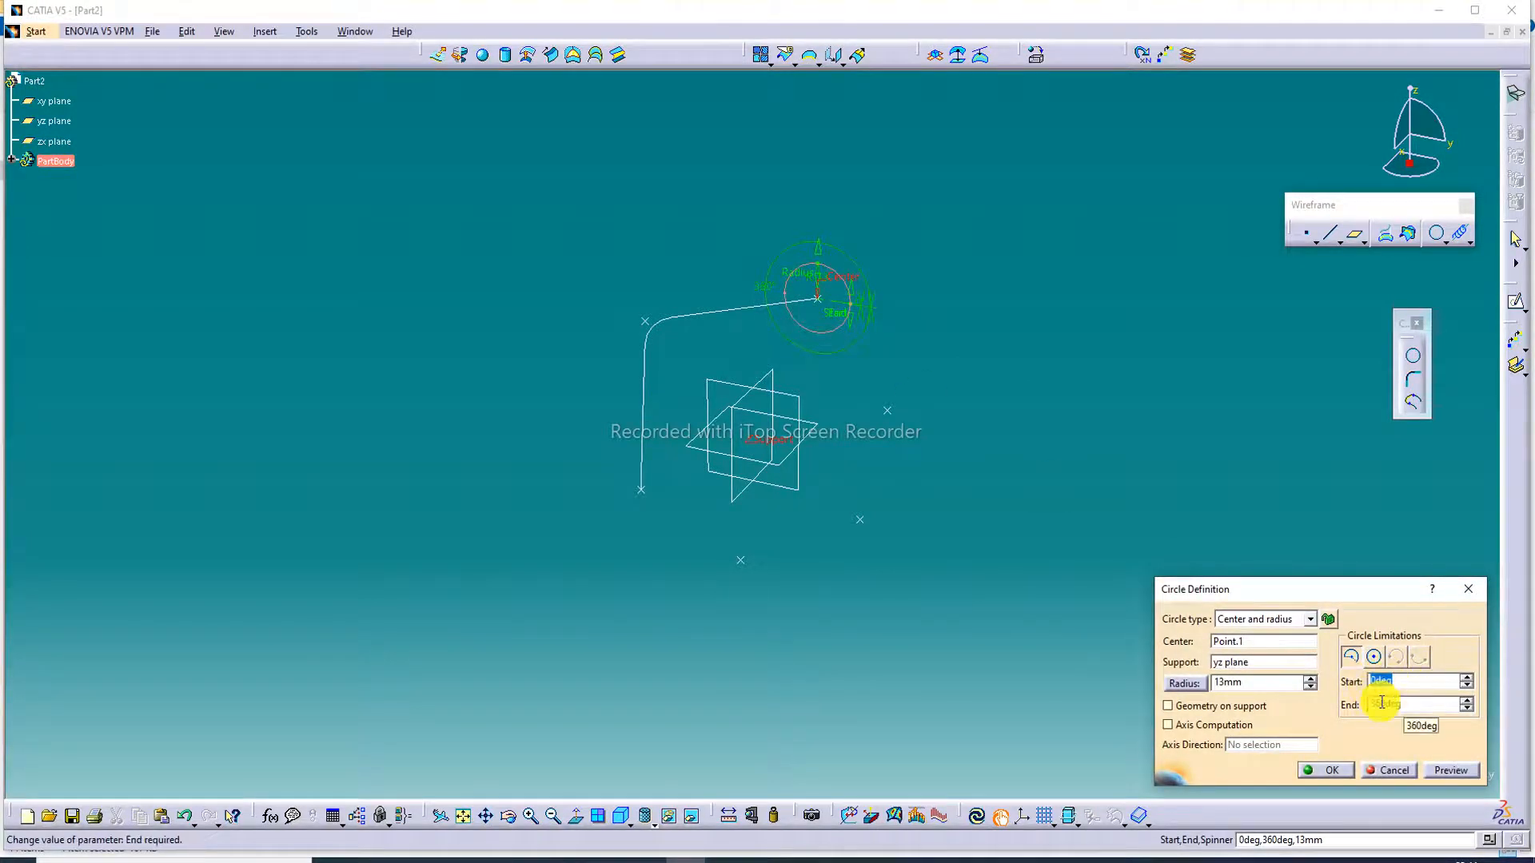
drag(1407, 705, 1355, 705)
text(180)
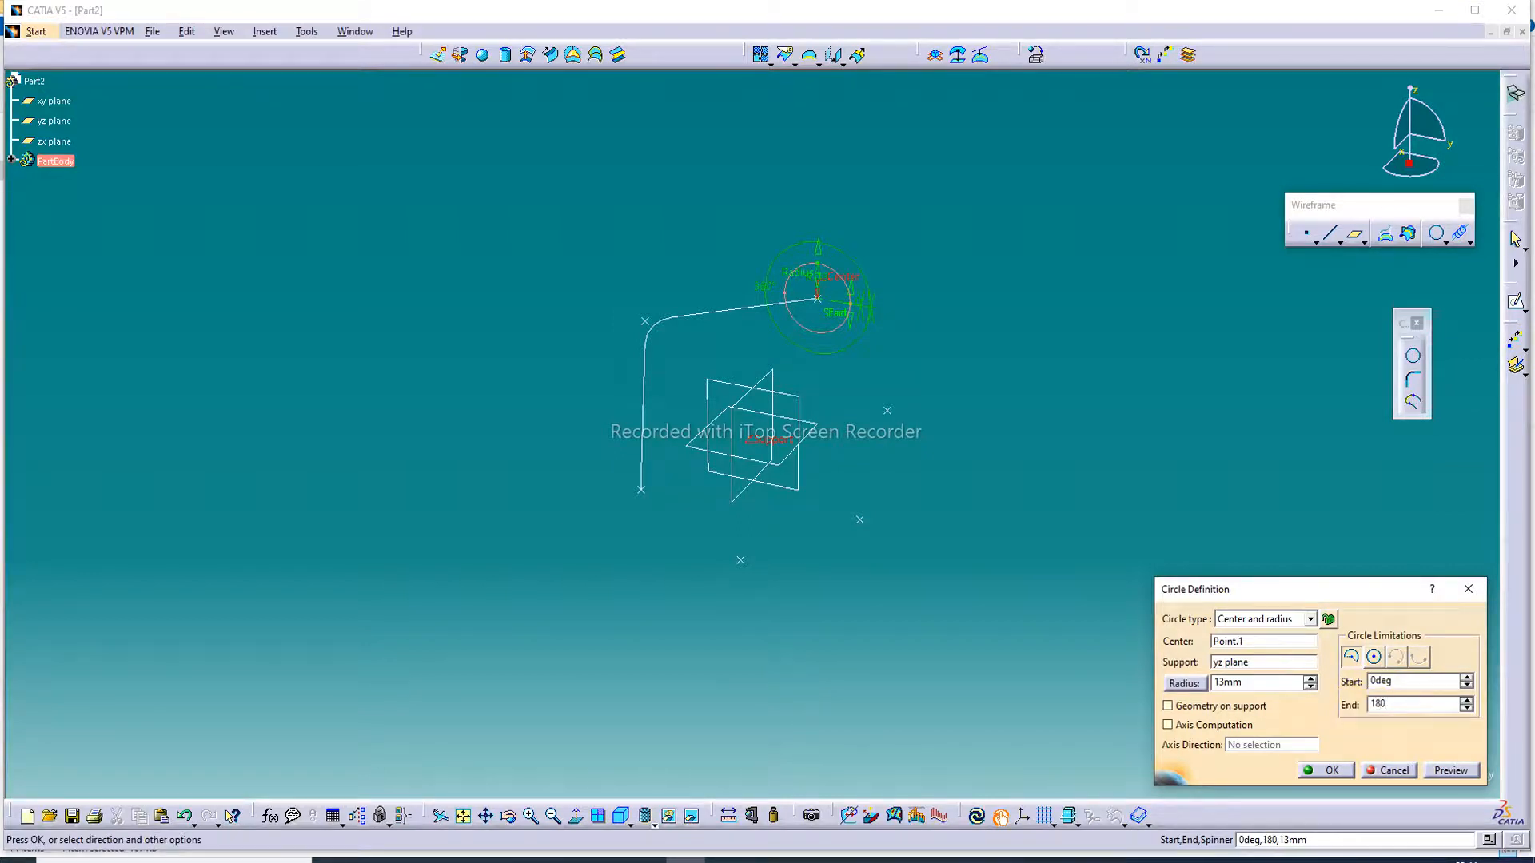
key(Return)
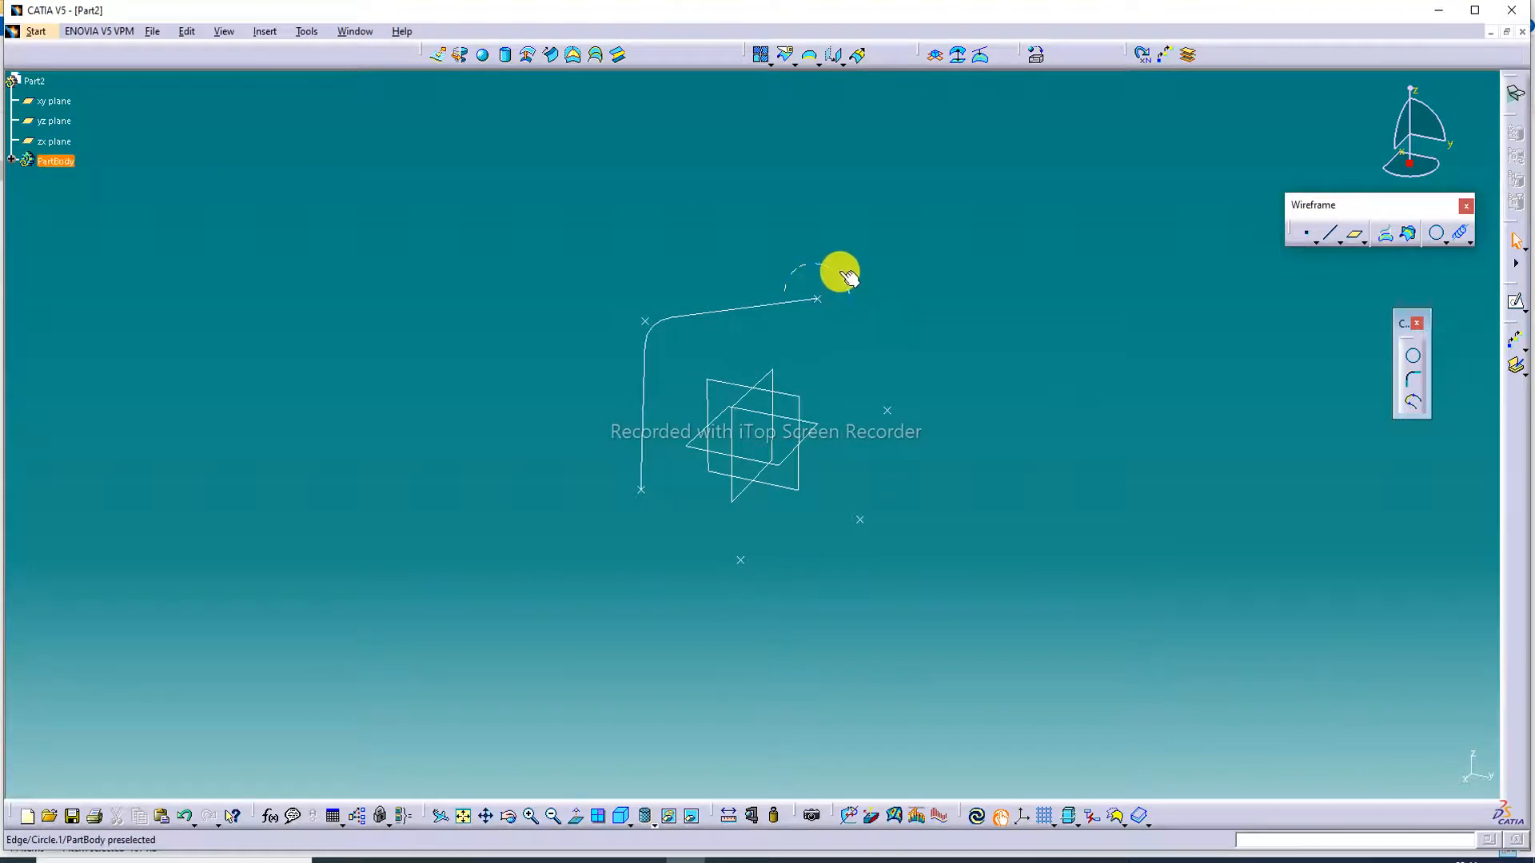
Edit the half arc on Point.1, set its end angle to 360 deg and preview it.
double_click(849, 277)
key(Tab)
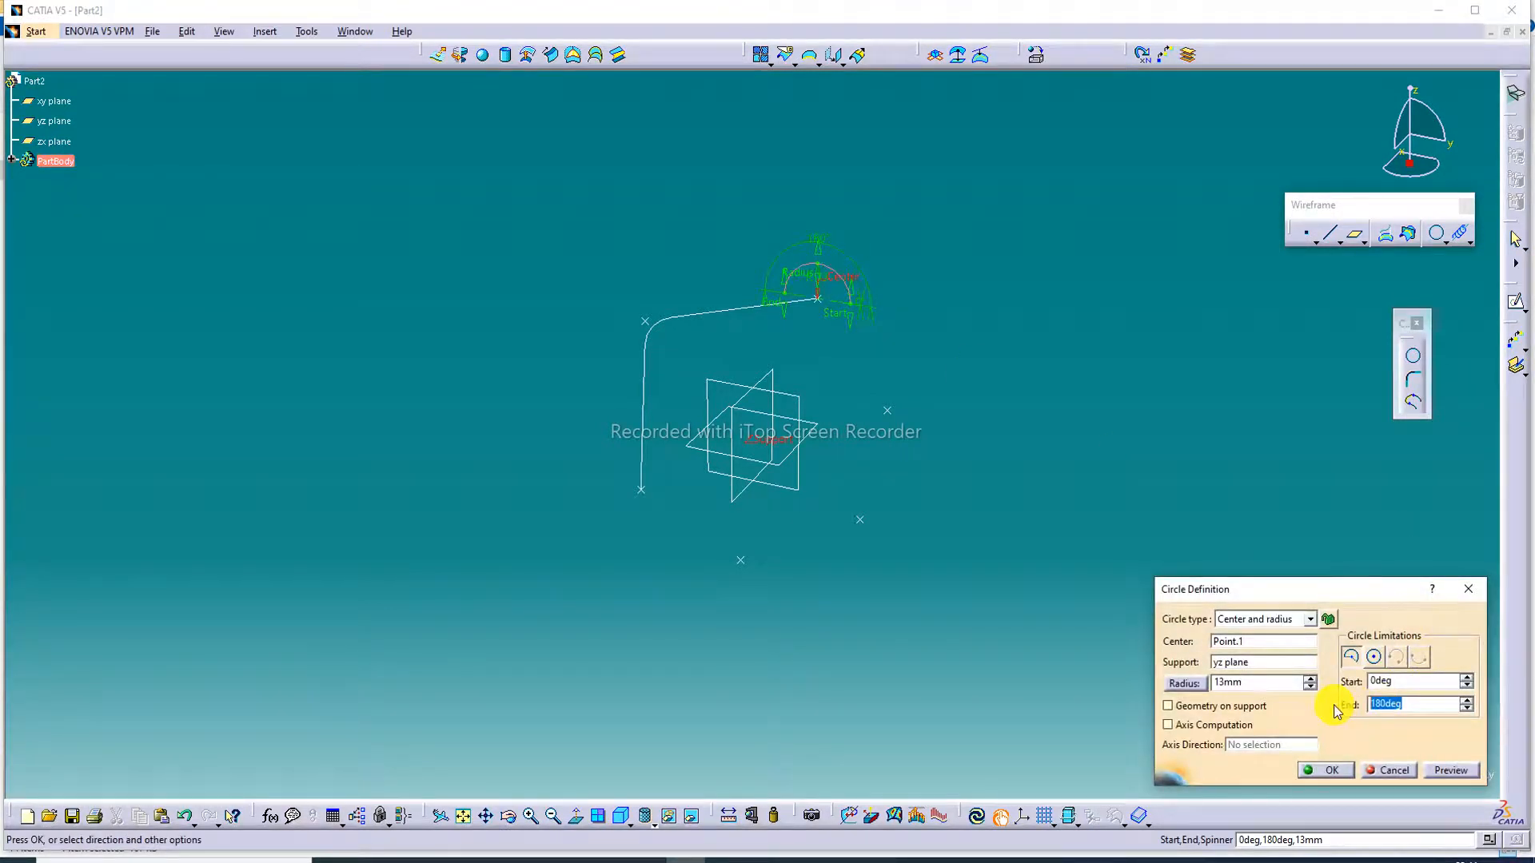
text(3)
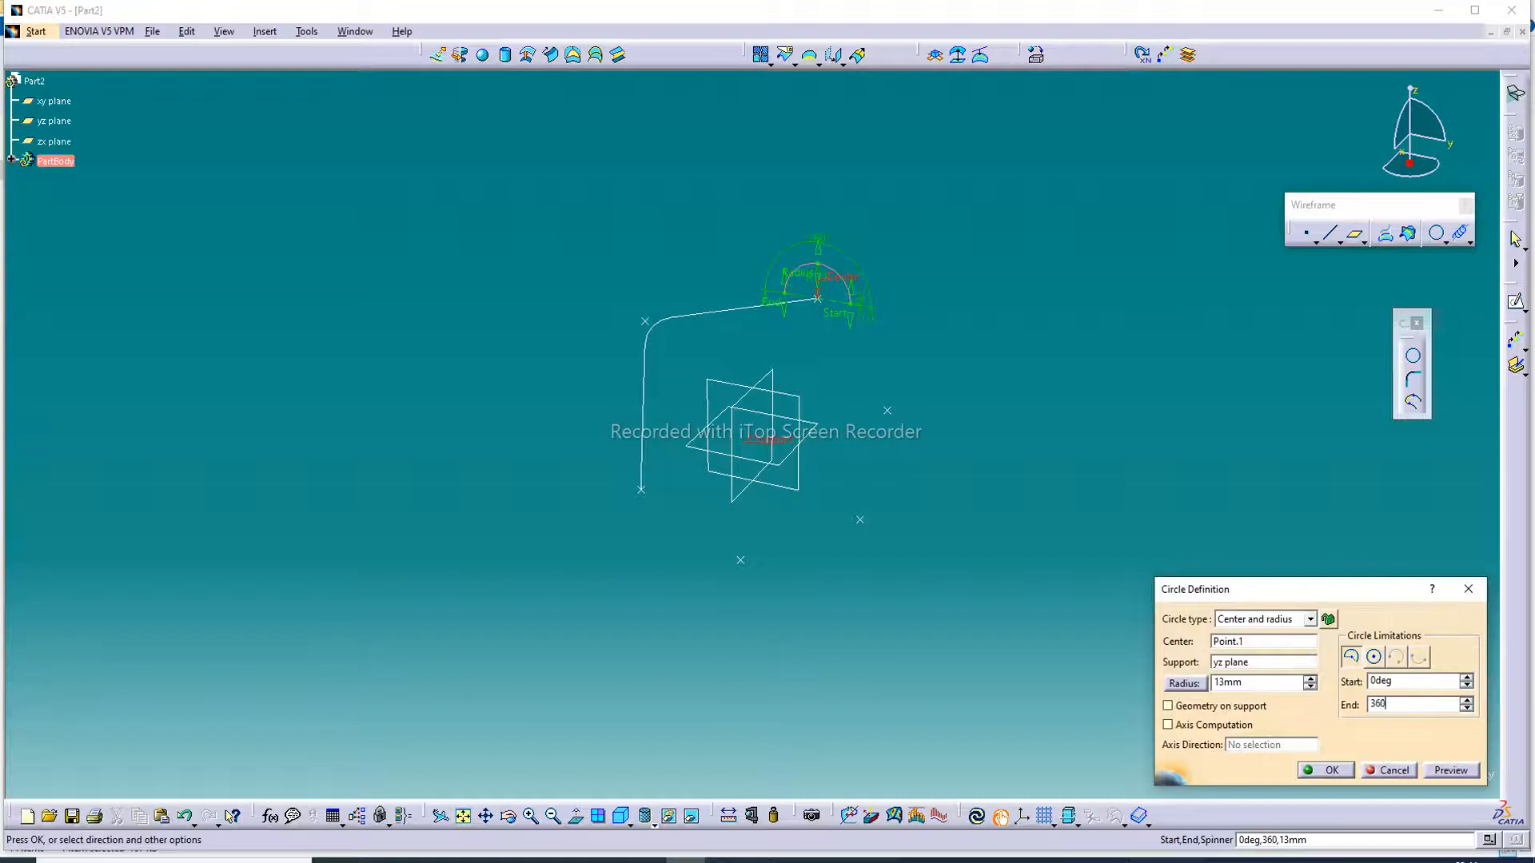
text(60)
click(1451, 770)
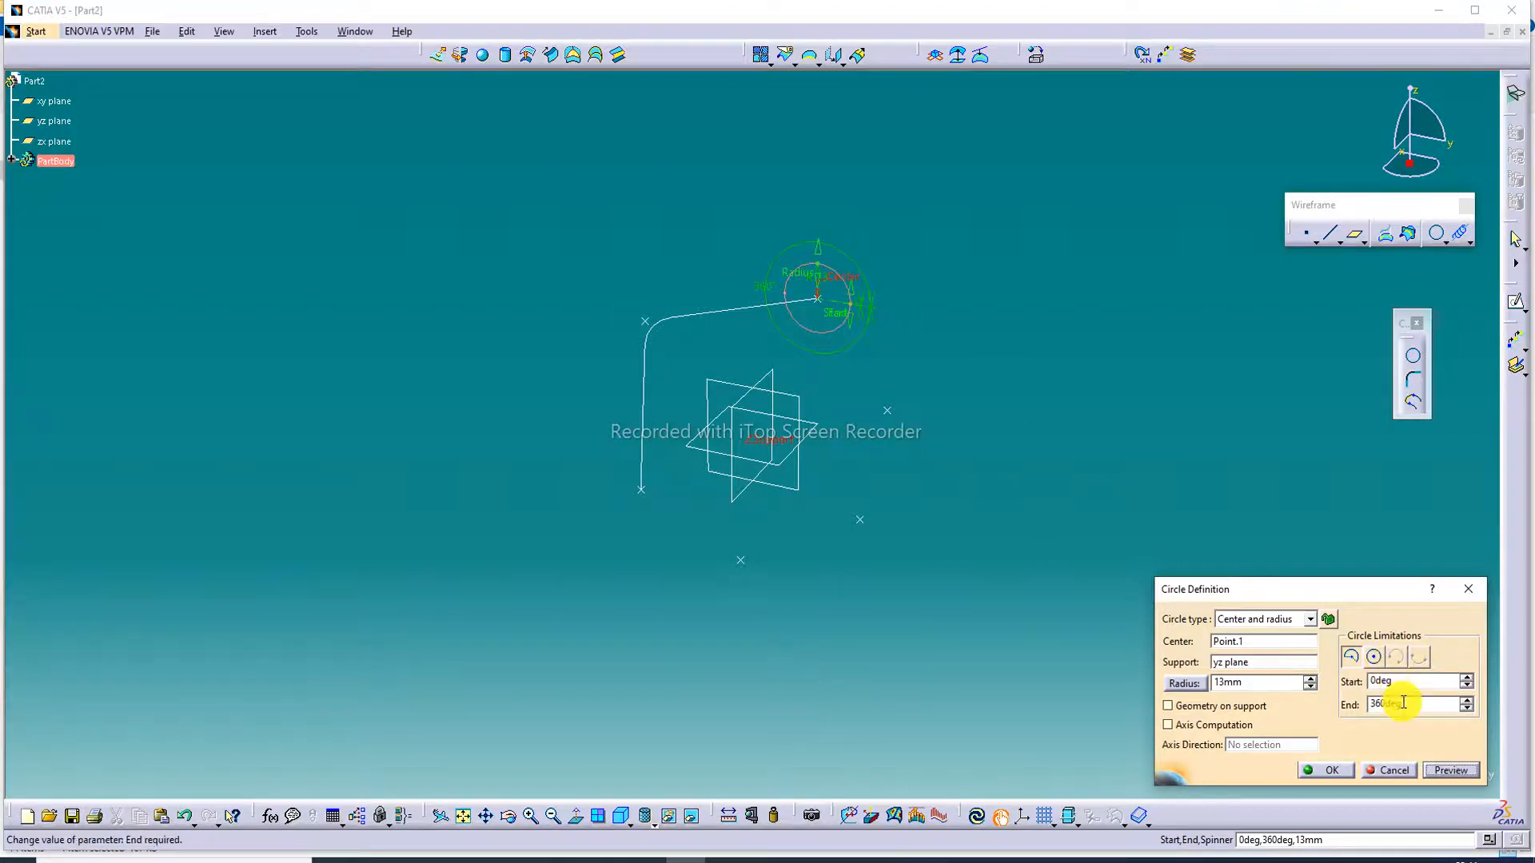
Switch the circle on Point.1 from a part arc to a whole circle and confirm its definition.
click(1350, 659)
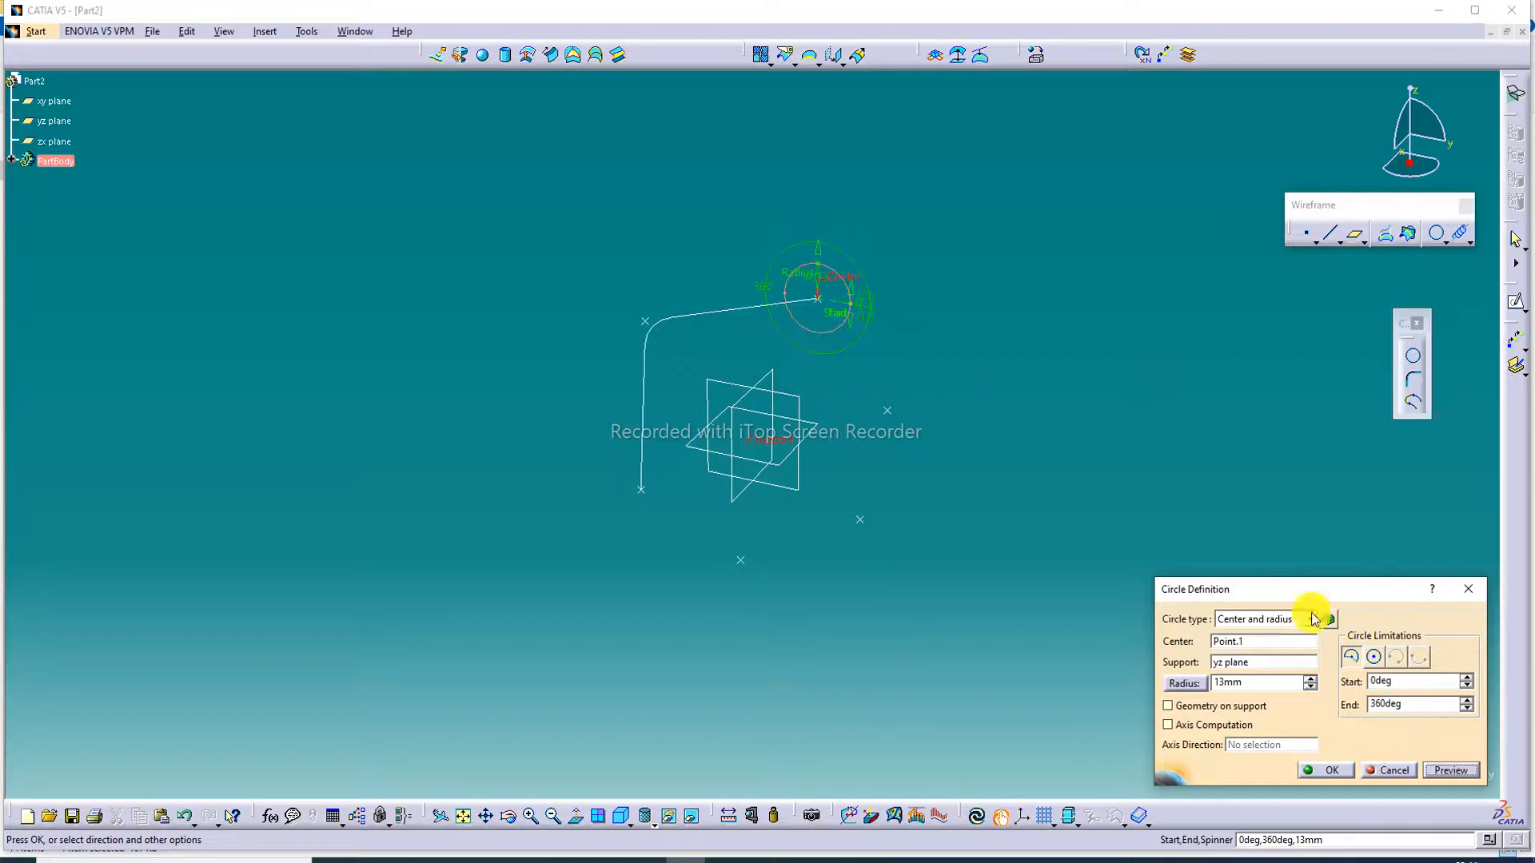
click(1374, 658)
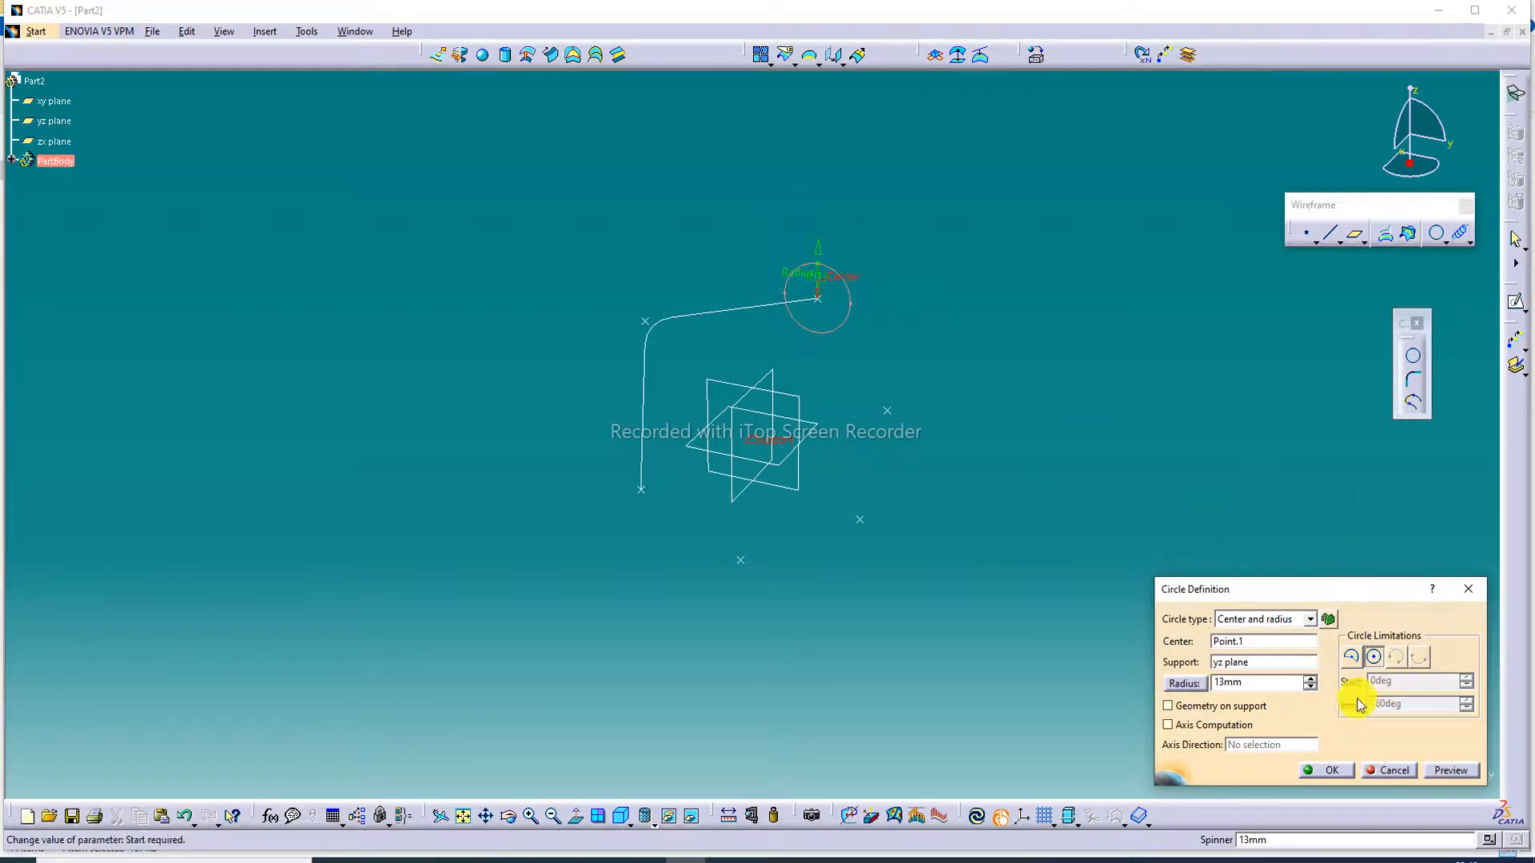
click(1331, 771)
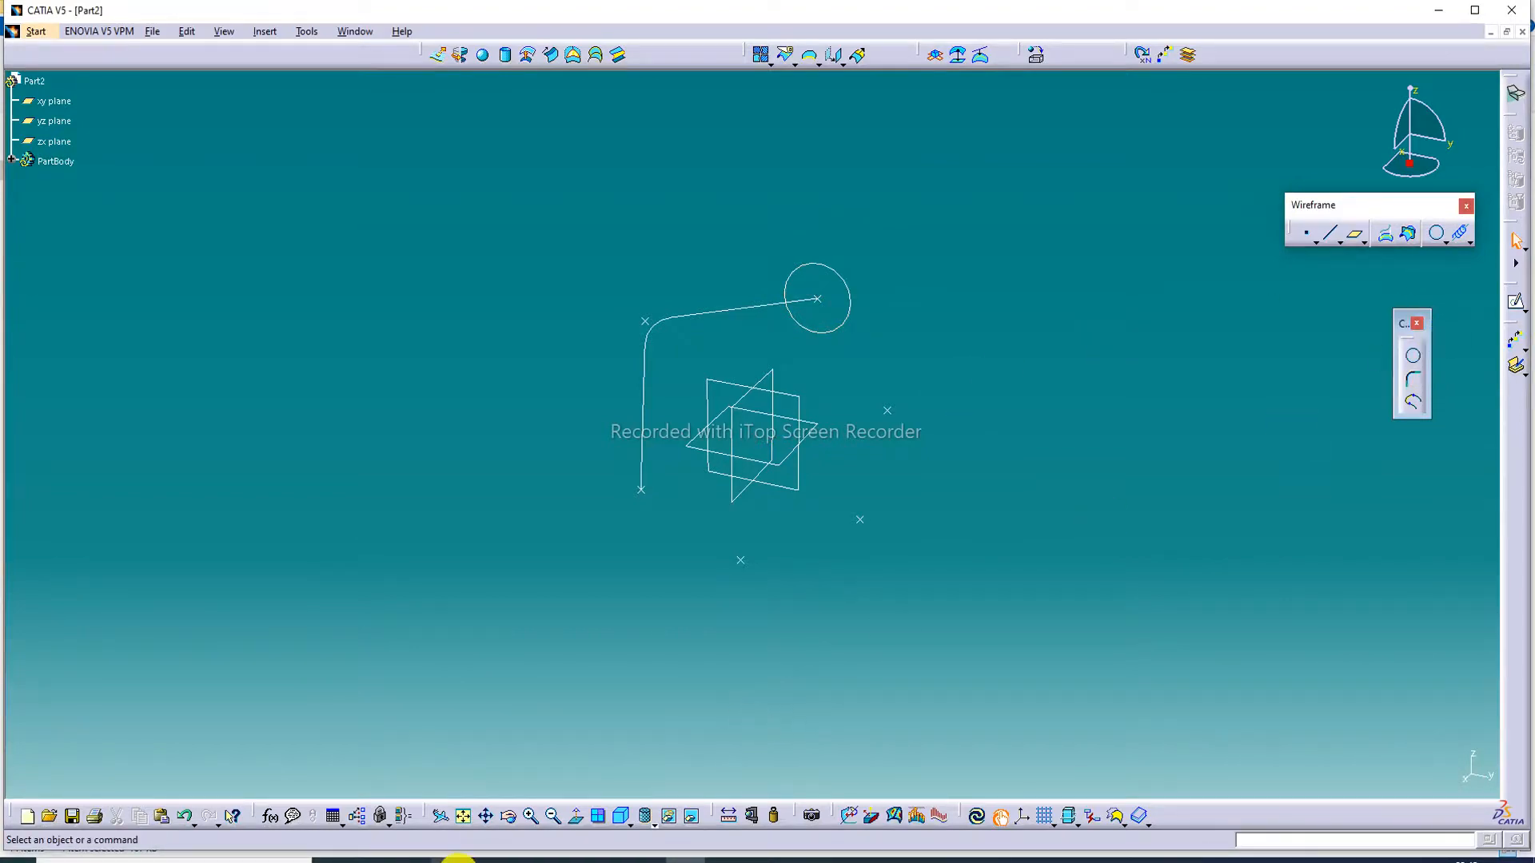
Switch to the lecture PDF in Microsoft Edge to check the topic list, and return to CATIA.
click(449, 860)
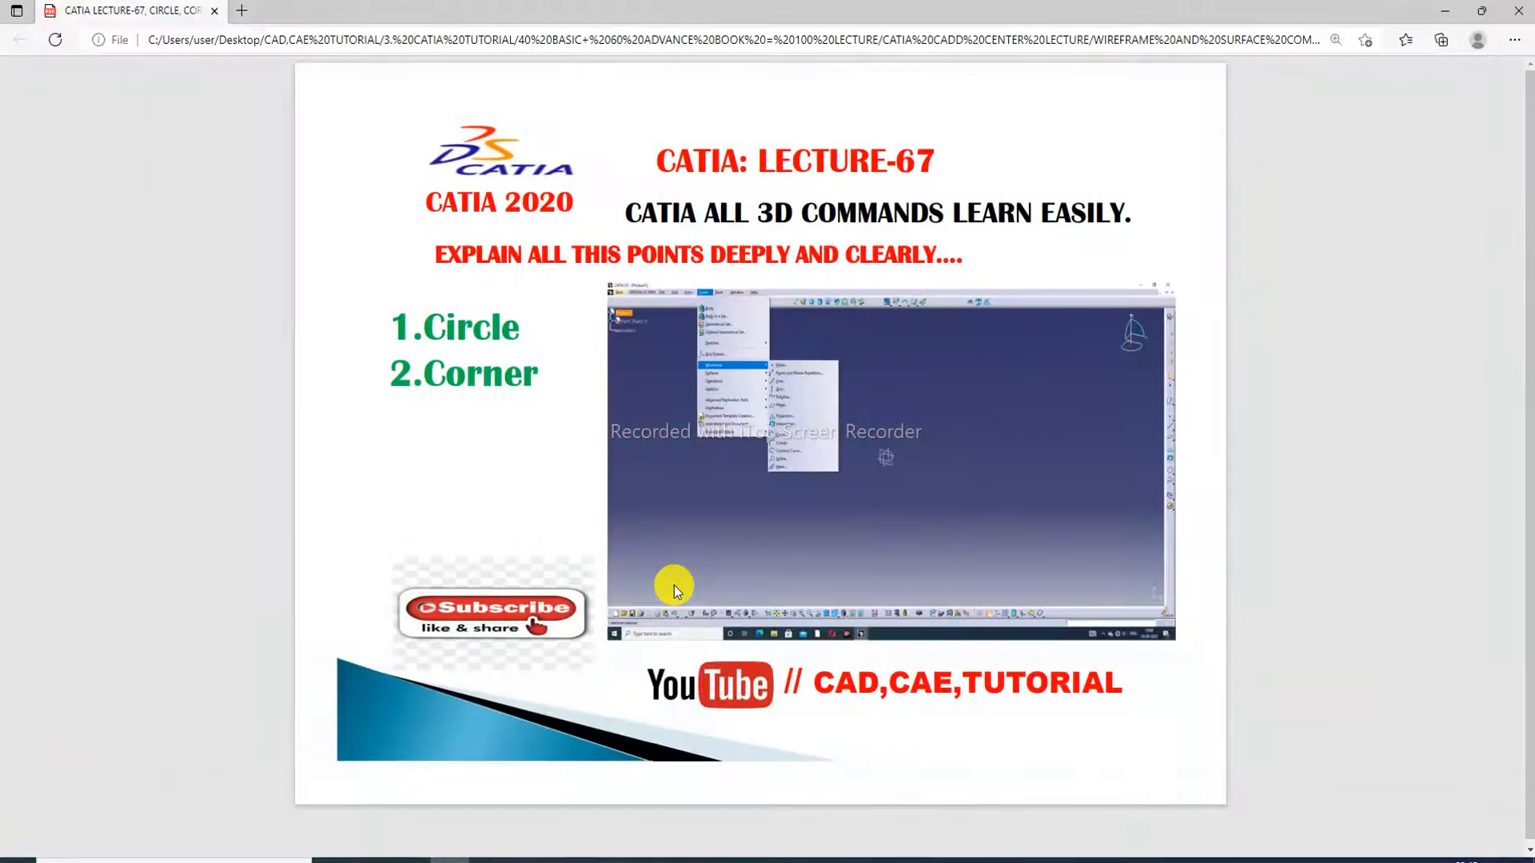
click(459, 860)
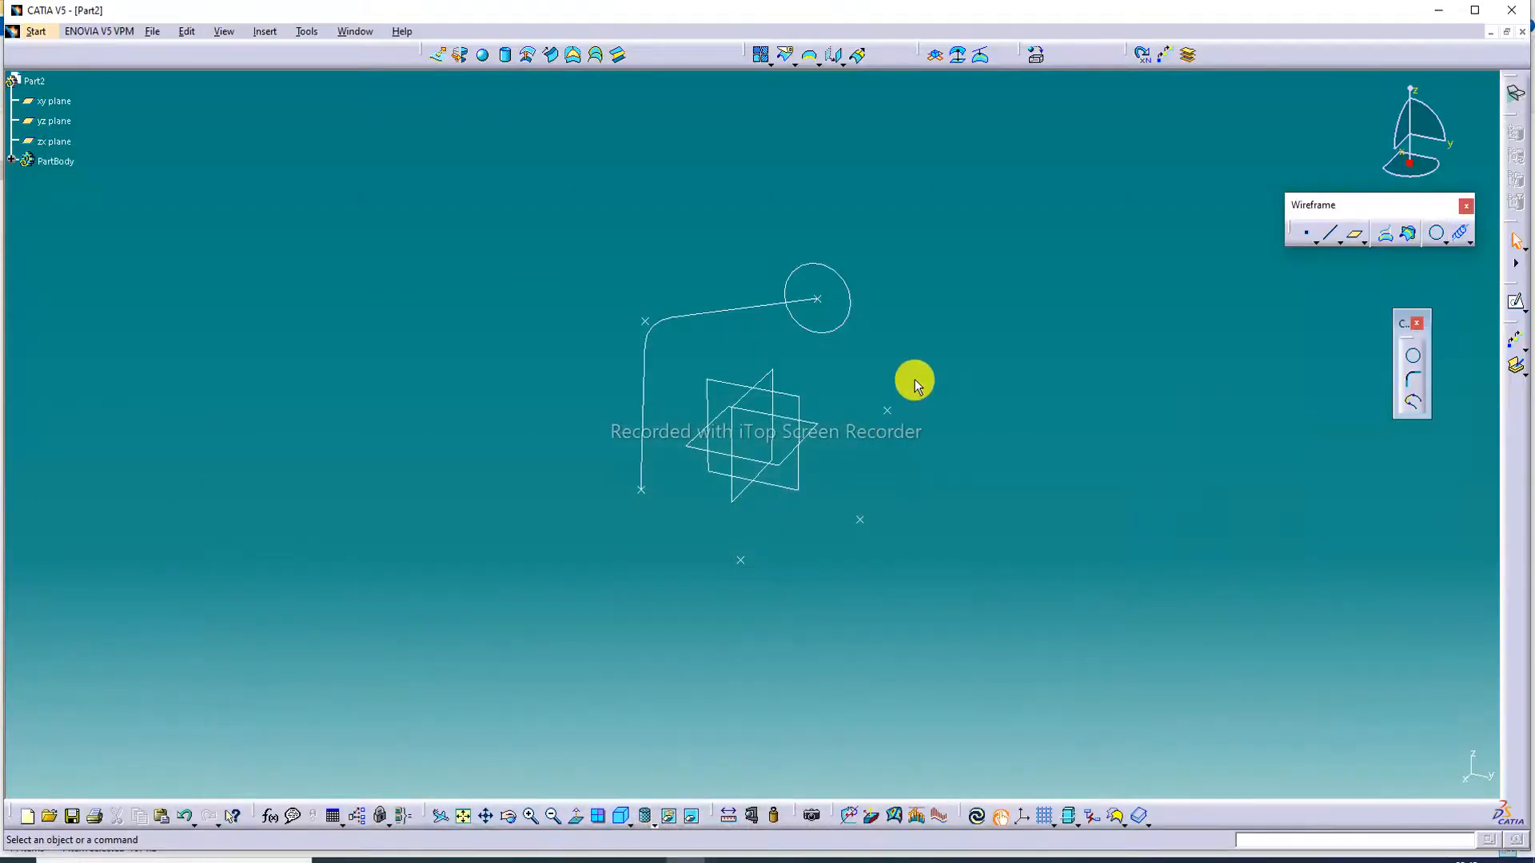
Create a Center and radius half-circle arc centred on Point.6 with the yz plane as support, keeping a 13 mm radius and a 0 deg start angle.
click(1413, 359)
click(886, 410)
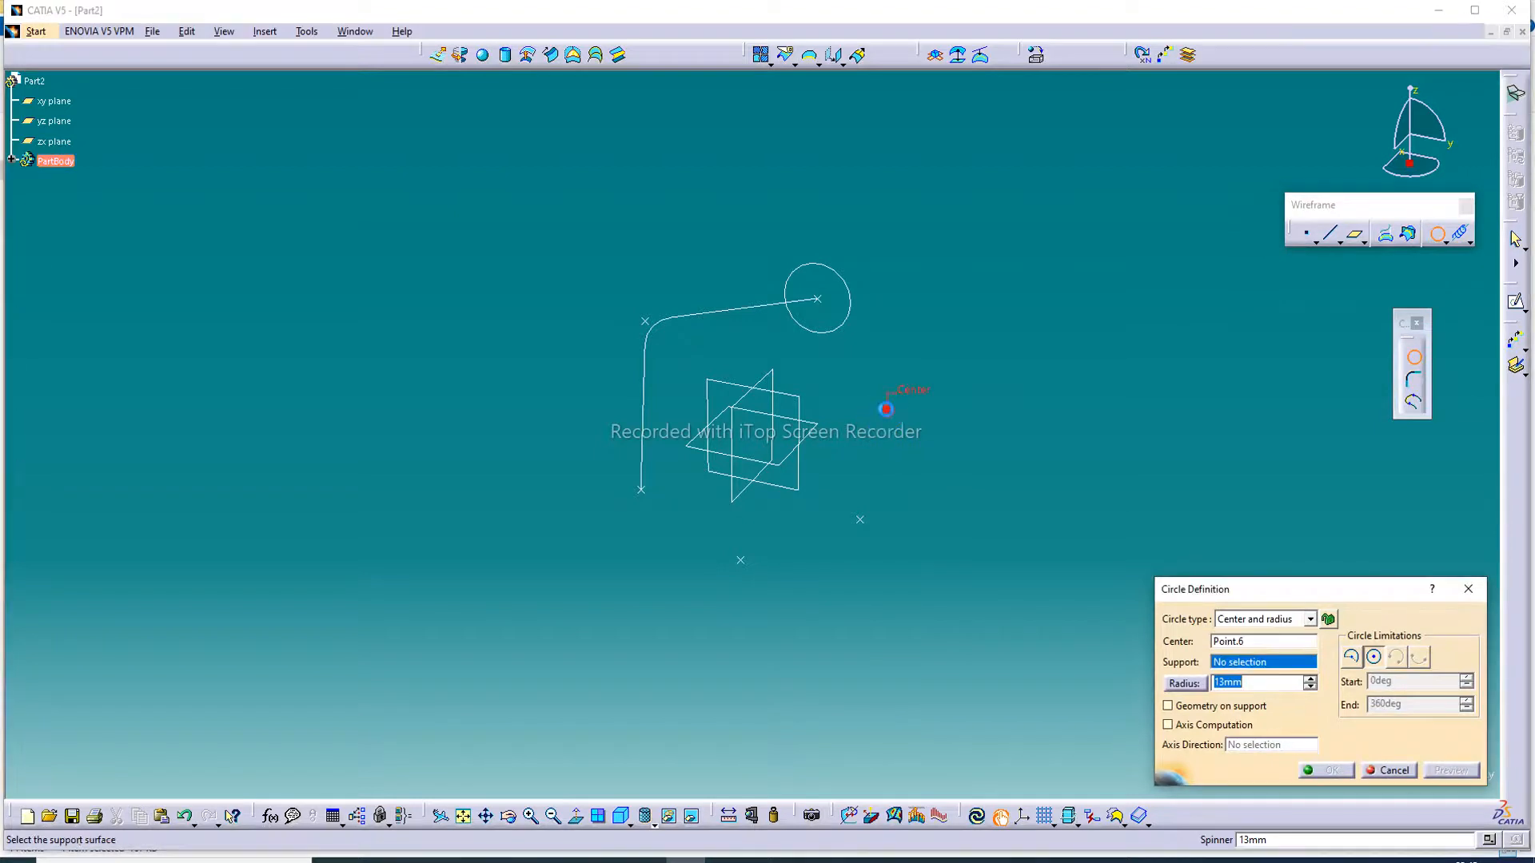
click(796, 400)
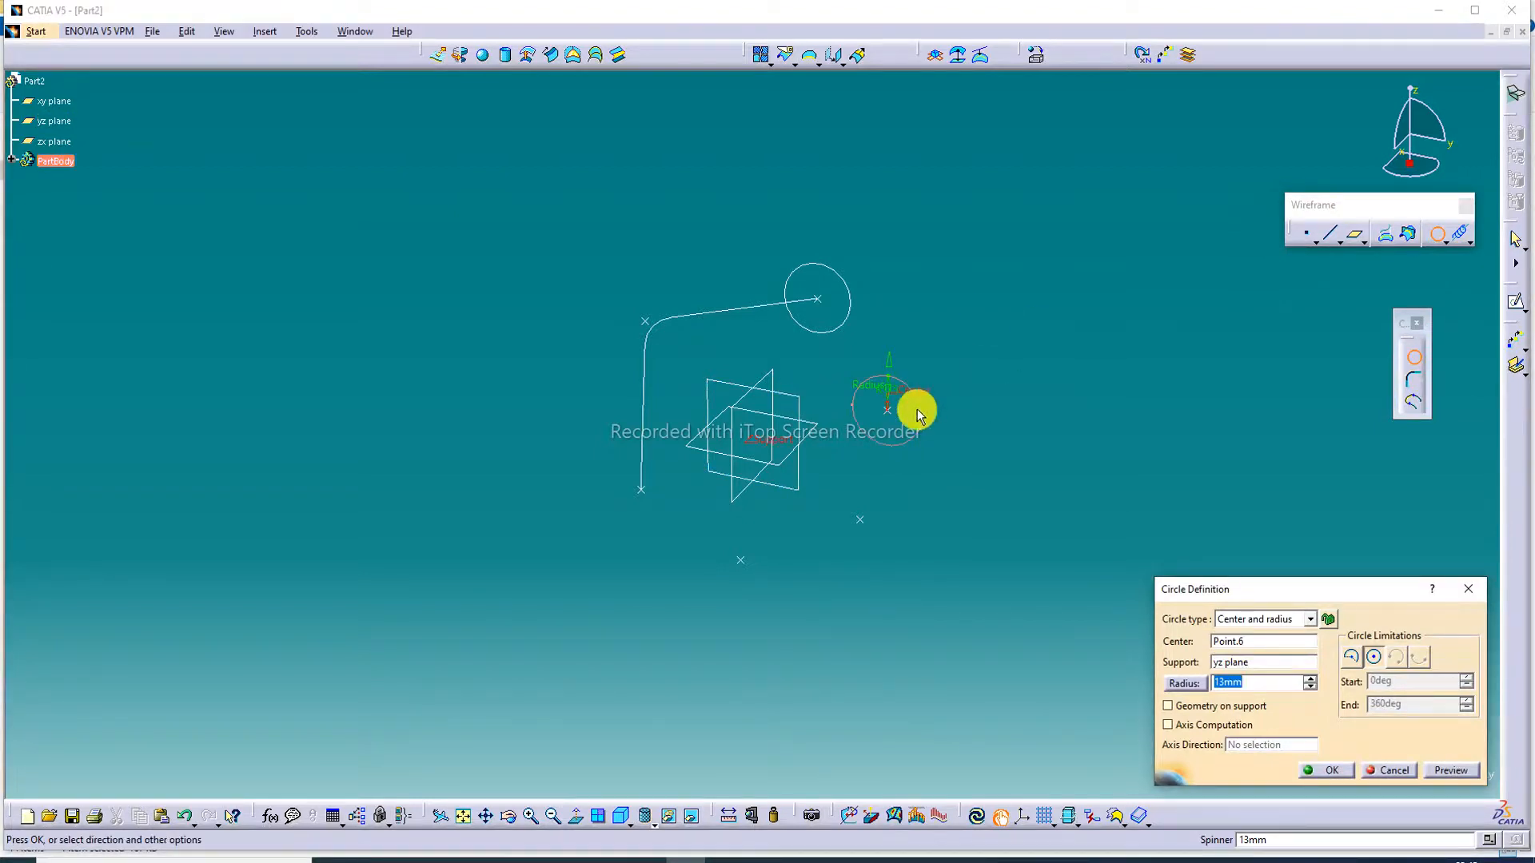
click(1350, 656)
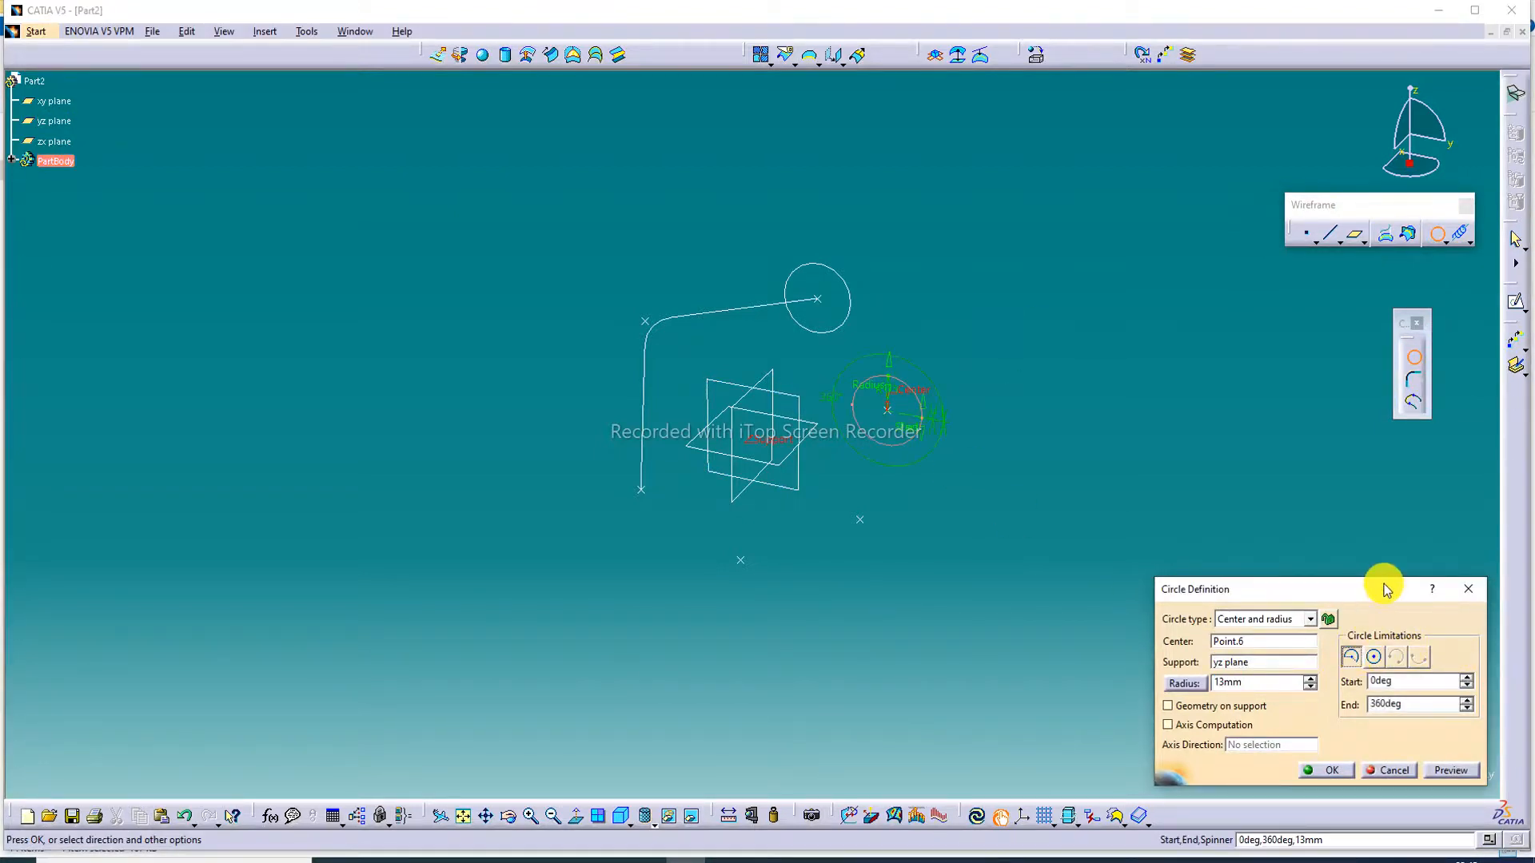
click(1406, 711)
double_click(1406, 703)
text(1)
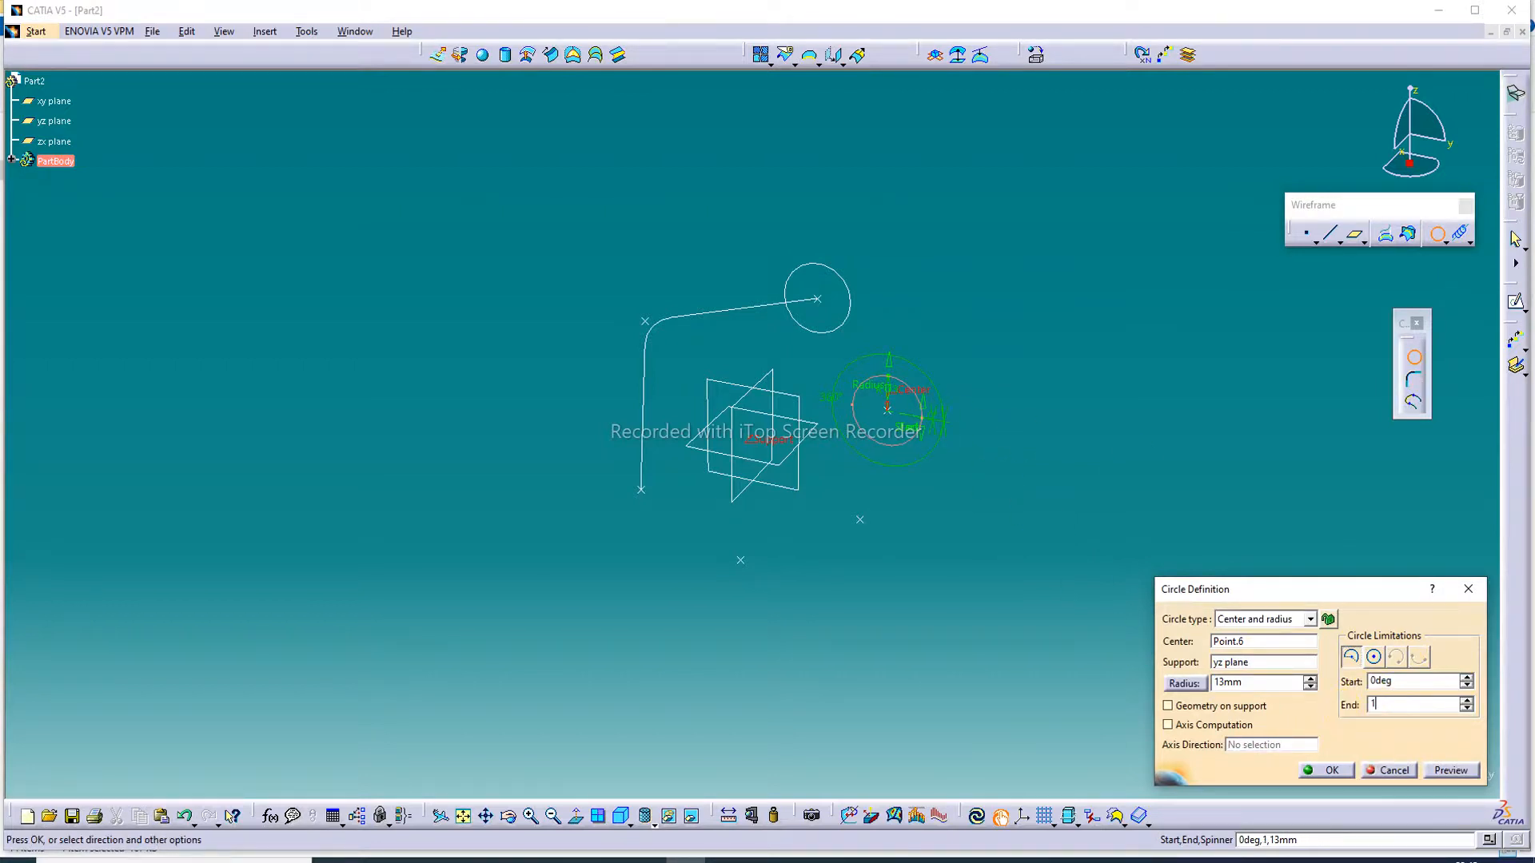
click(1325, 769)
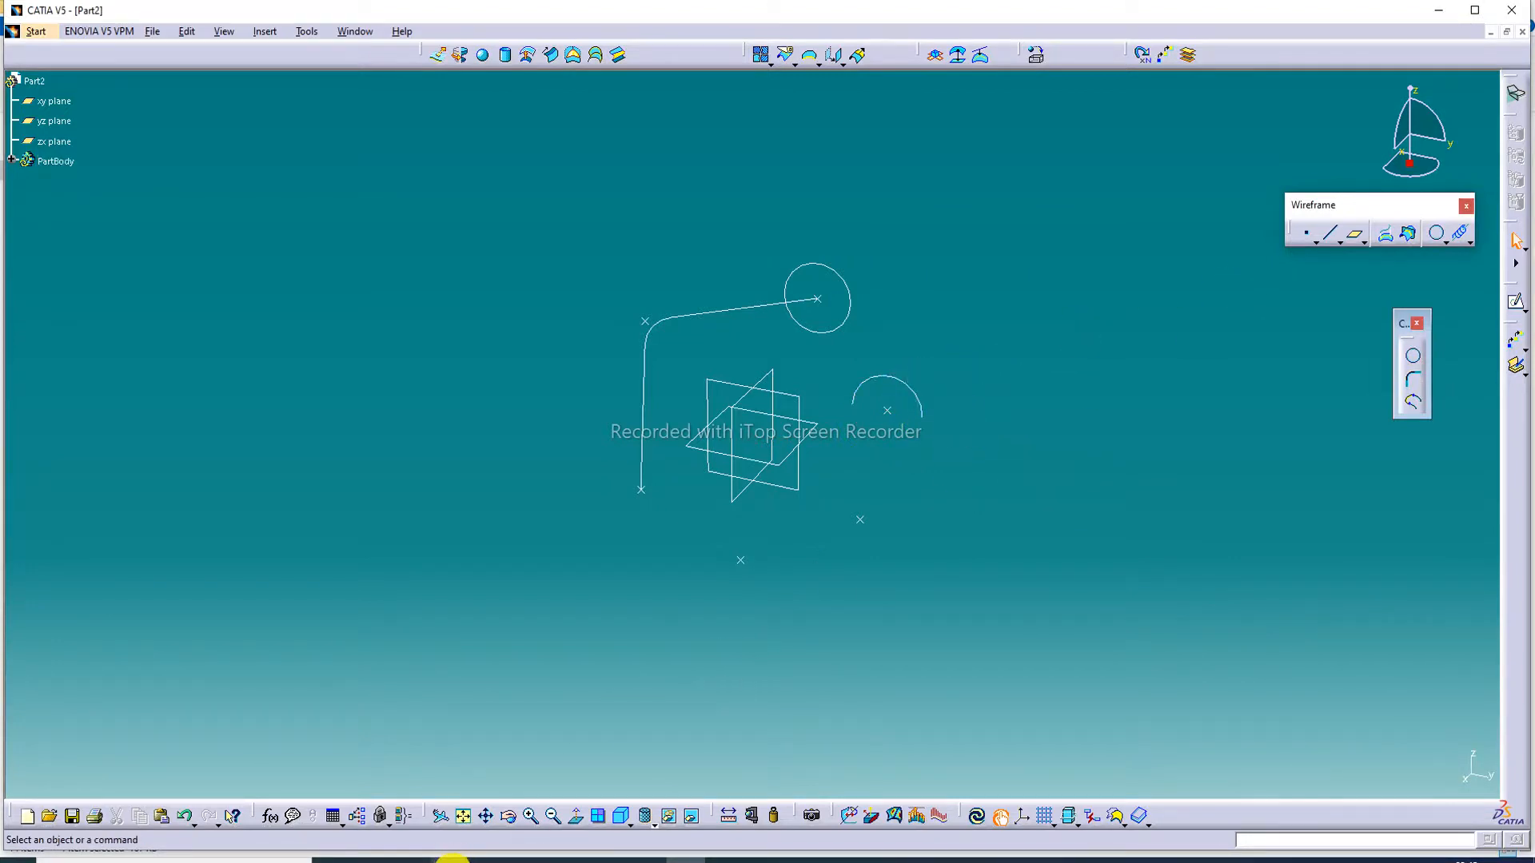
Switch to the lecture PDF in Microsoft Edge.
mouse_move(451, 859)
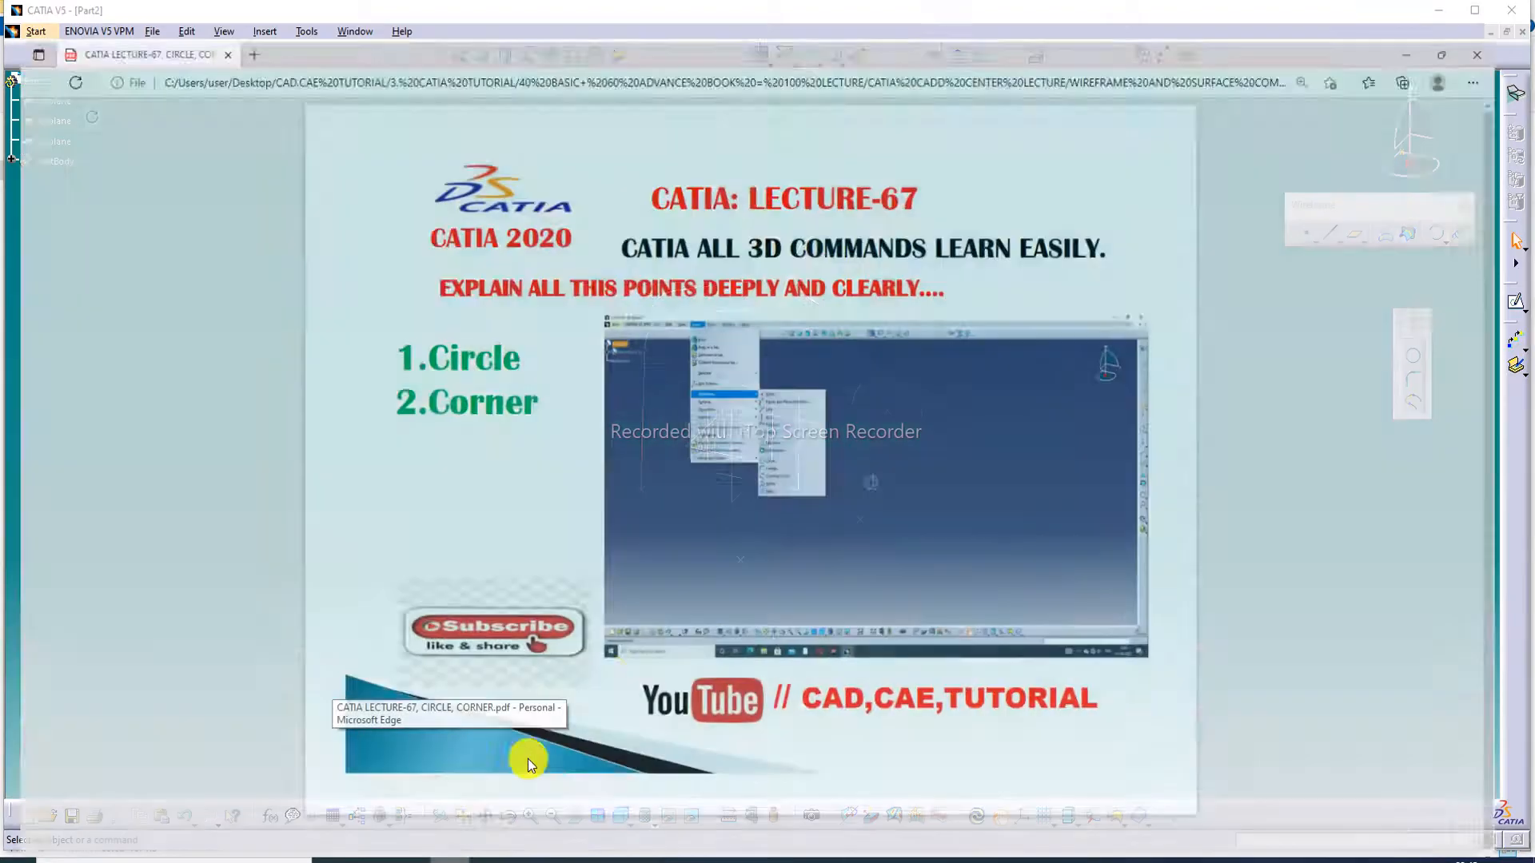